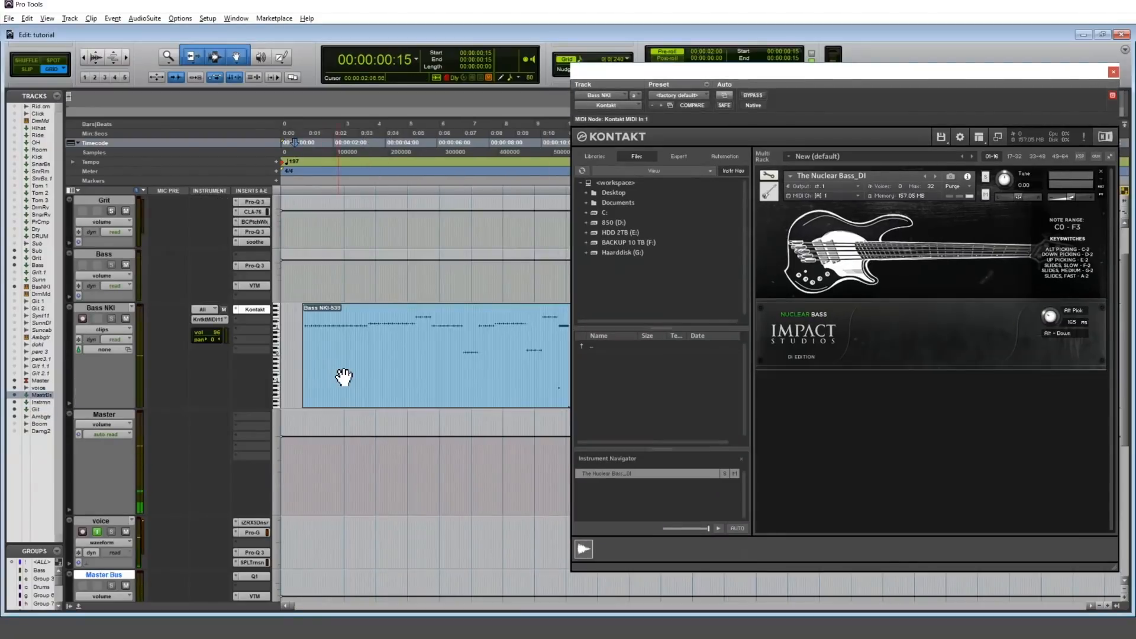
# Open the Bass NKI clip in the MIDI editor and show its whole note sequence.
pyautogui.doubleClick(344, 377)
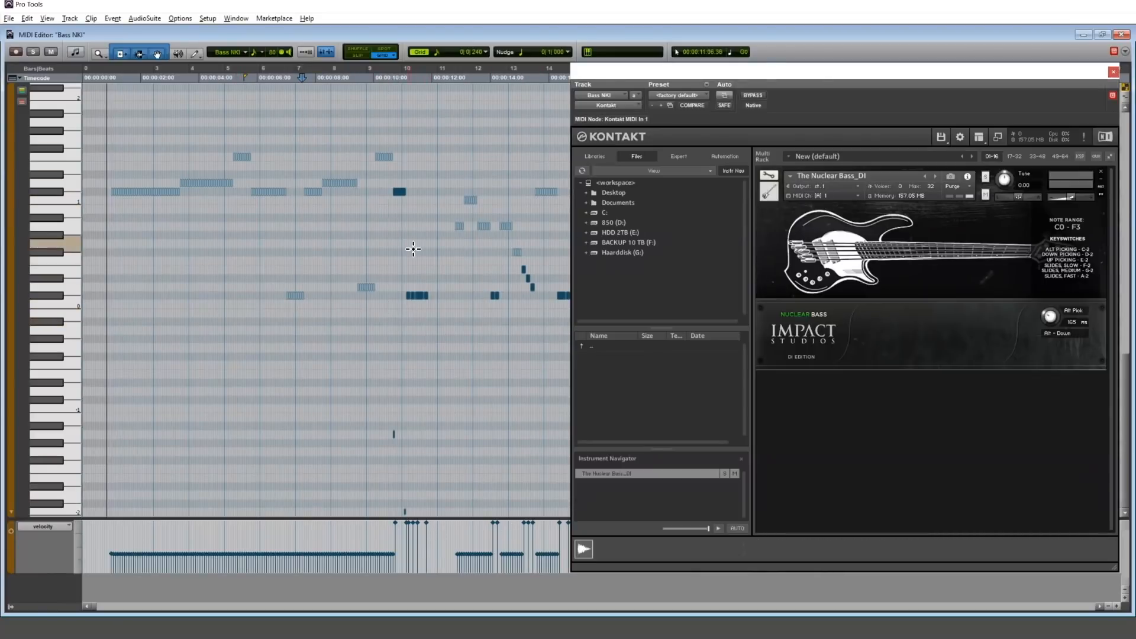
pyautogui.press('r')
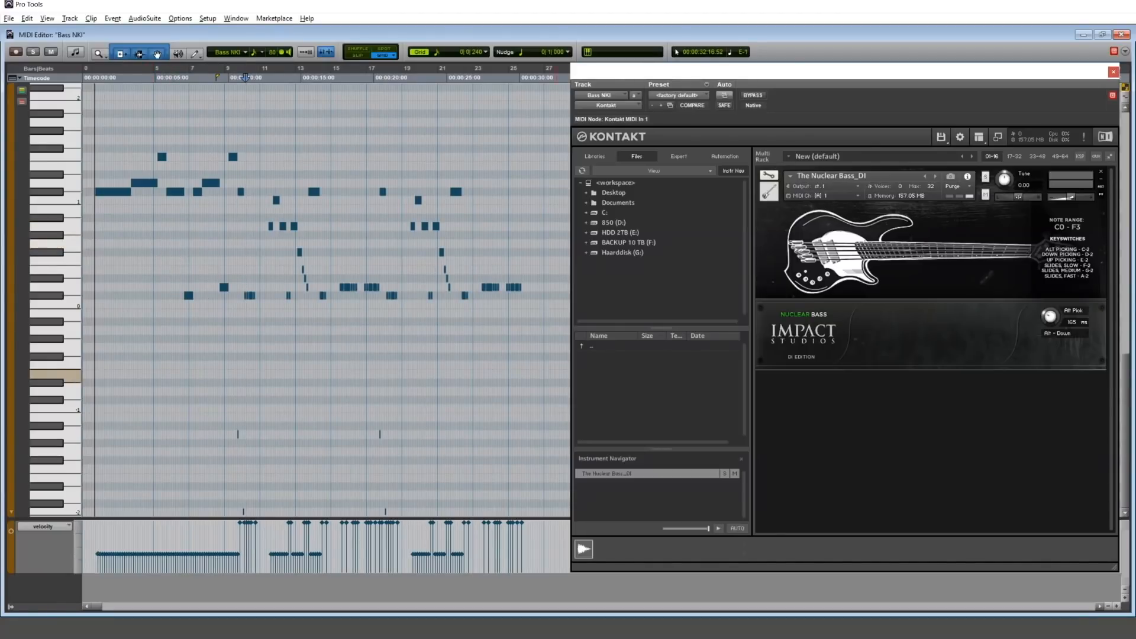
pyautogui.click(987, 277)
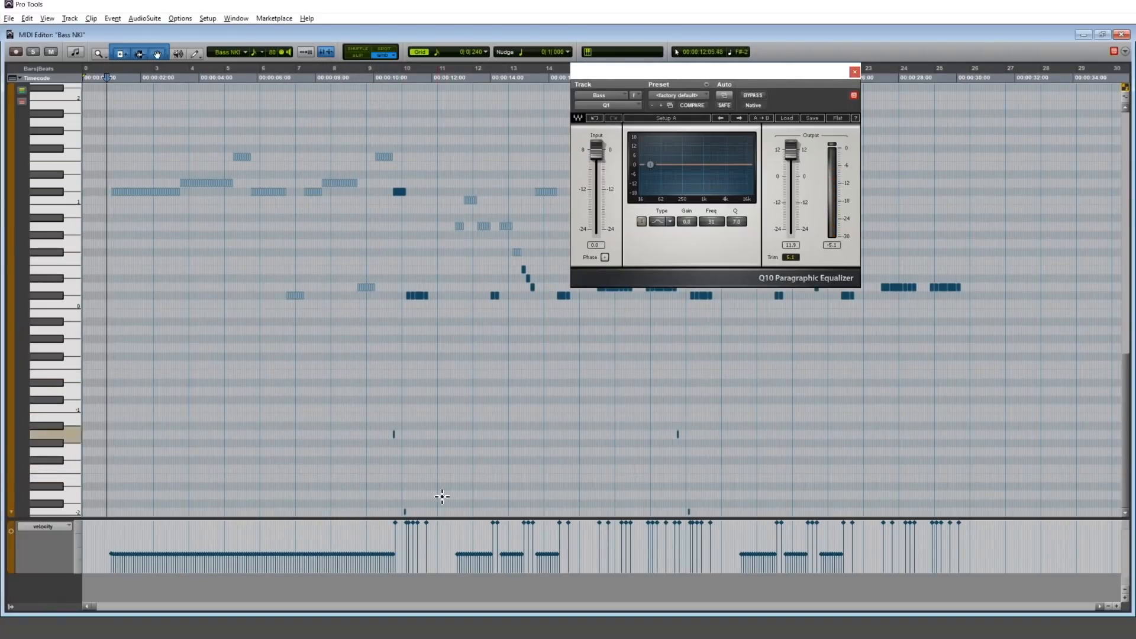
# Try raising the opening notes' velocities to maximum, audition the passage, and undo the velocity change.
pyautogui.press('space')
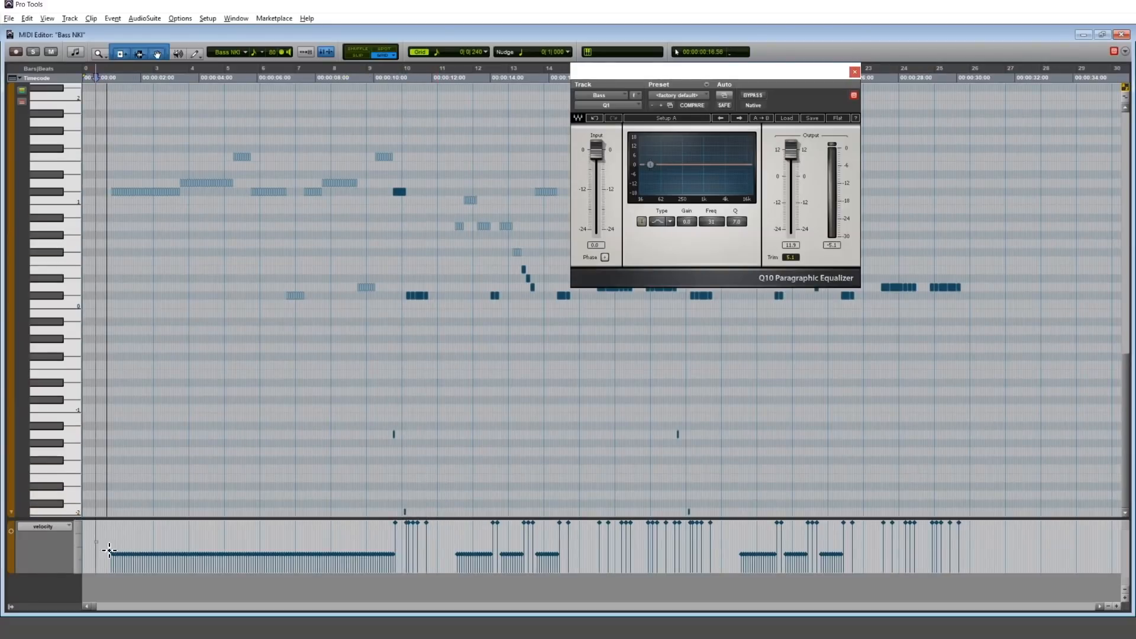
pyautogui.moveTo(110, 550); pyautogui.dragTo(365, 548)
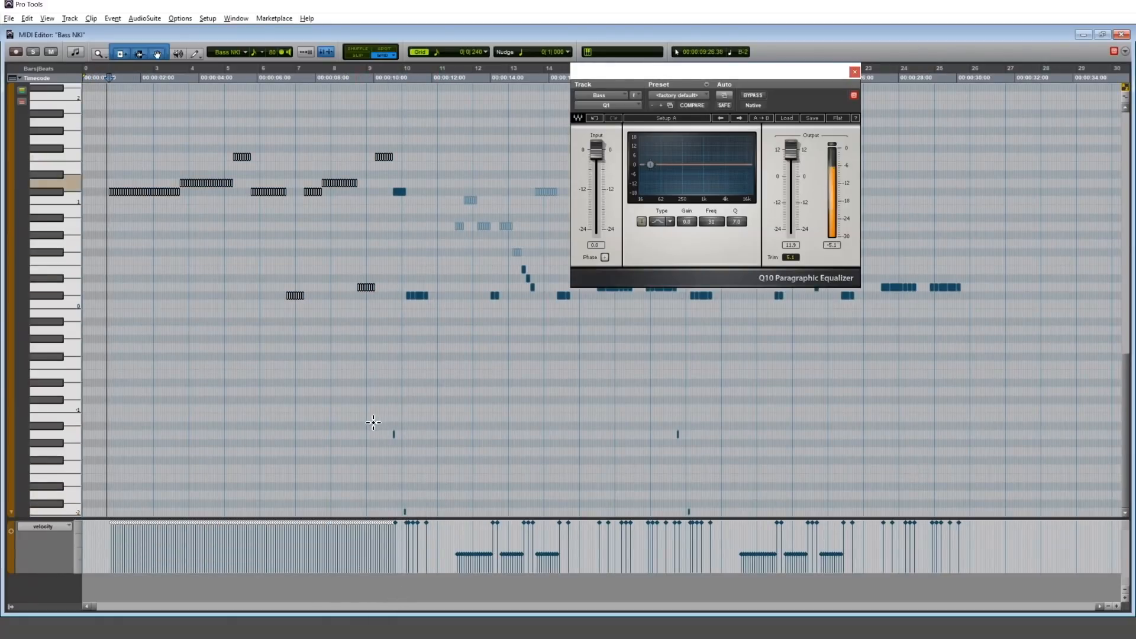
pyautogui.click(107, 214)
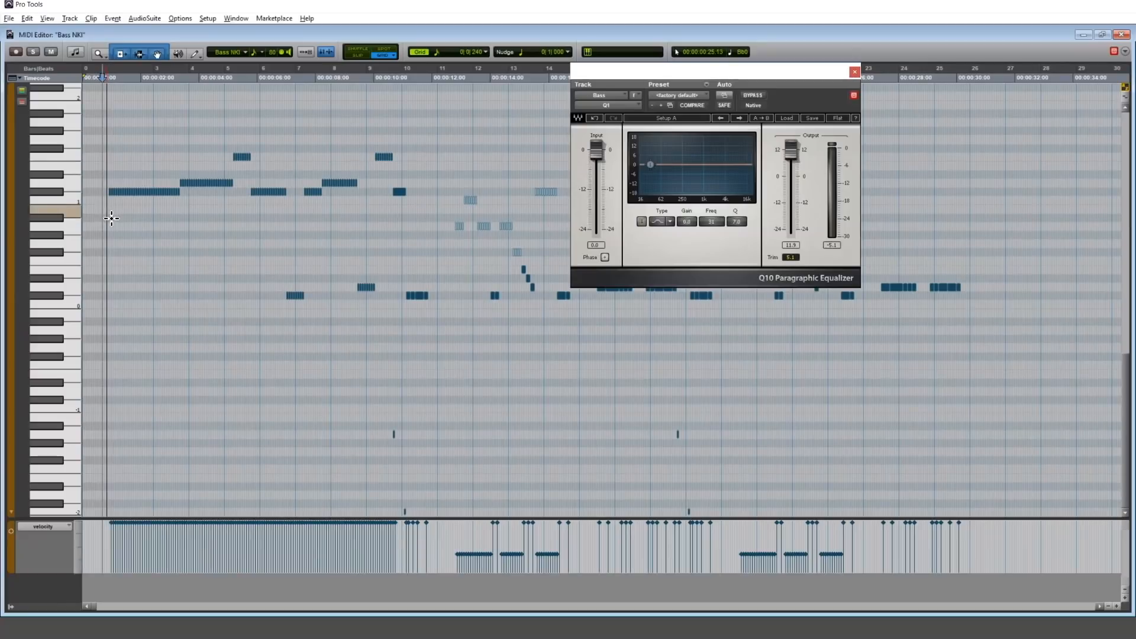
pyautogui.press('space')
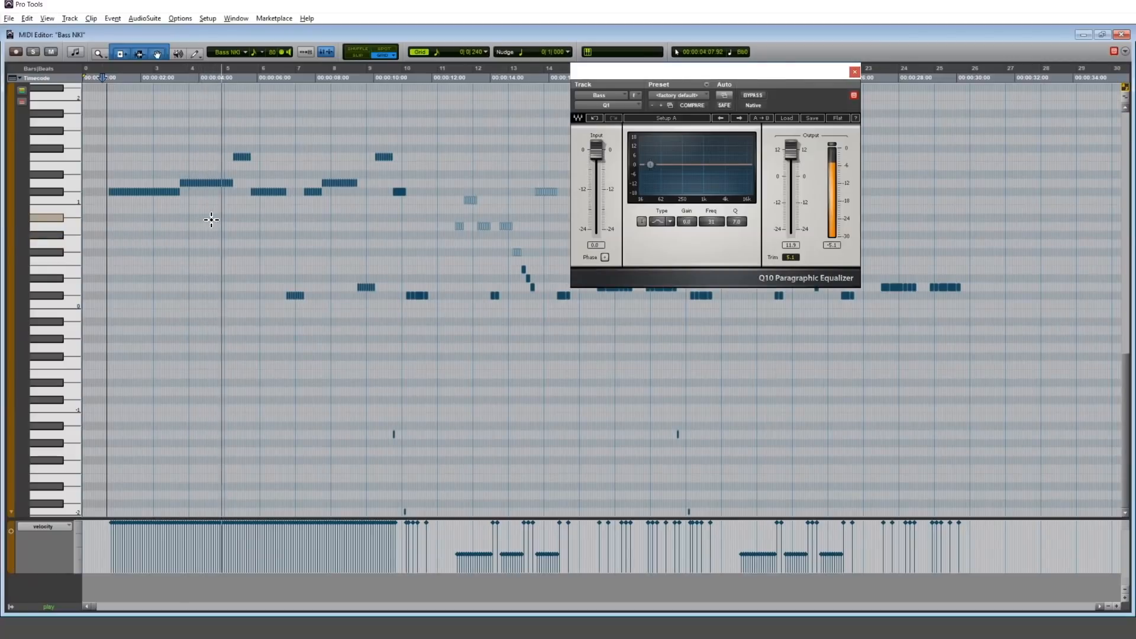
pyautogui.hotkey('ctrl', 'z')
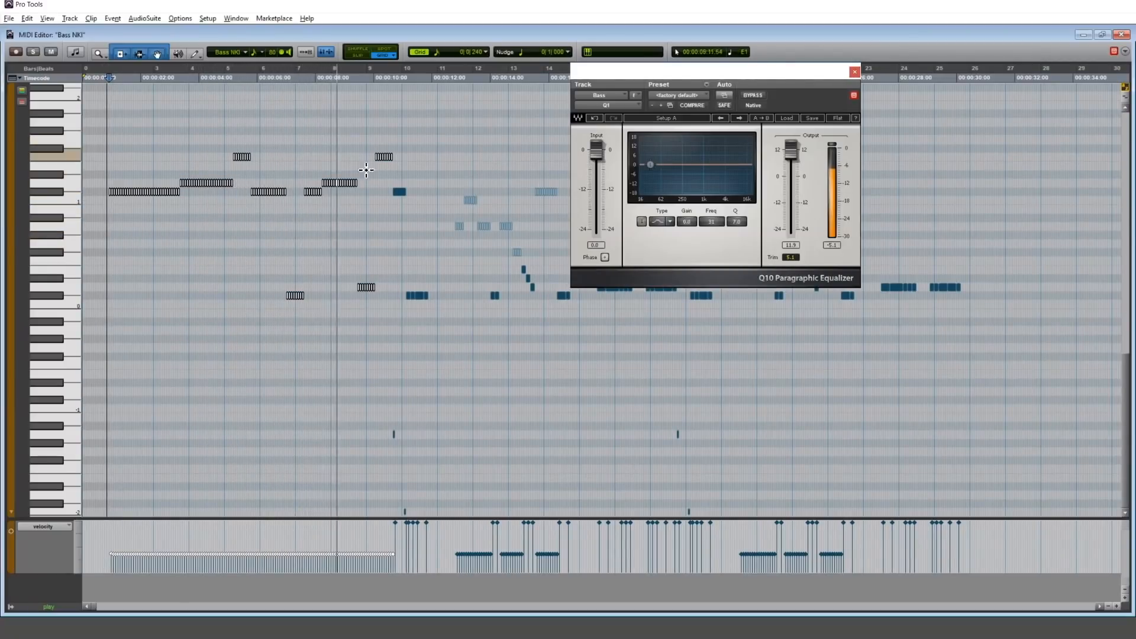
pyautogui.press('space')
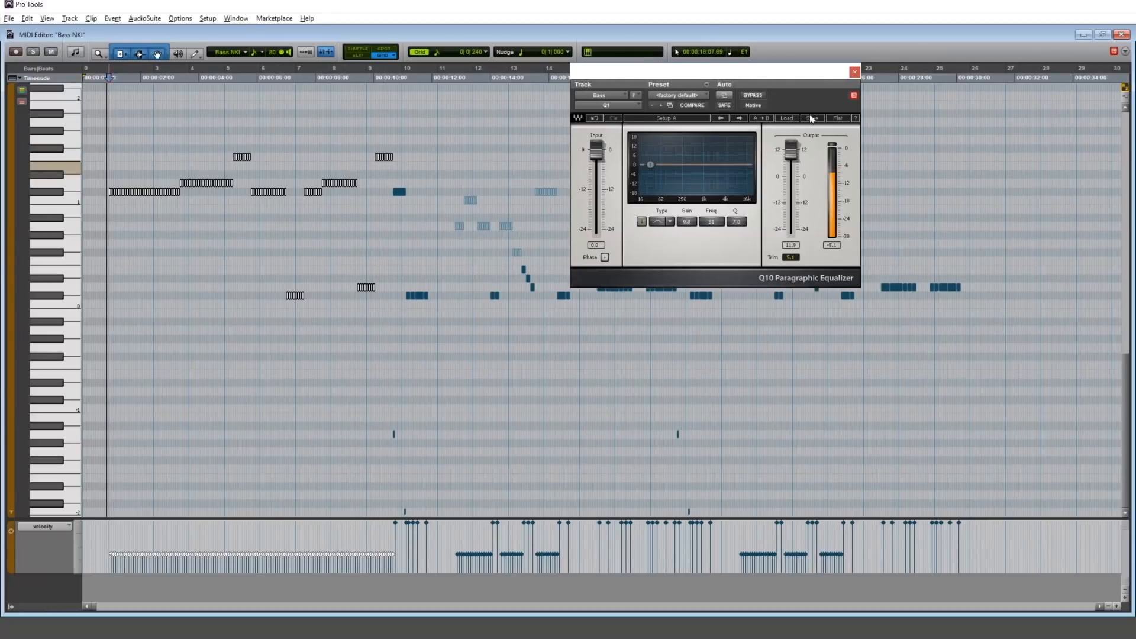
# Open the Sub track's first Pro-Q 3 and compare playback with its high-cut filter bypassed and active.
pyautogui.click(753, 95)
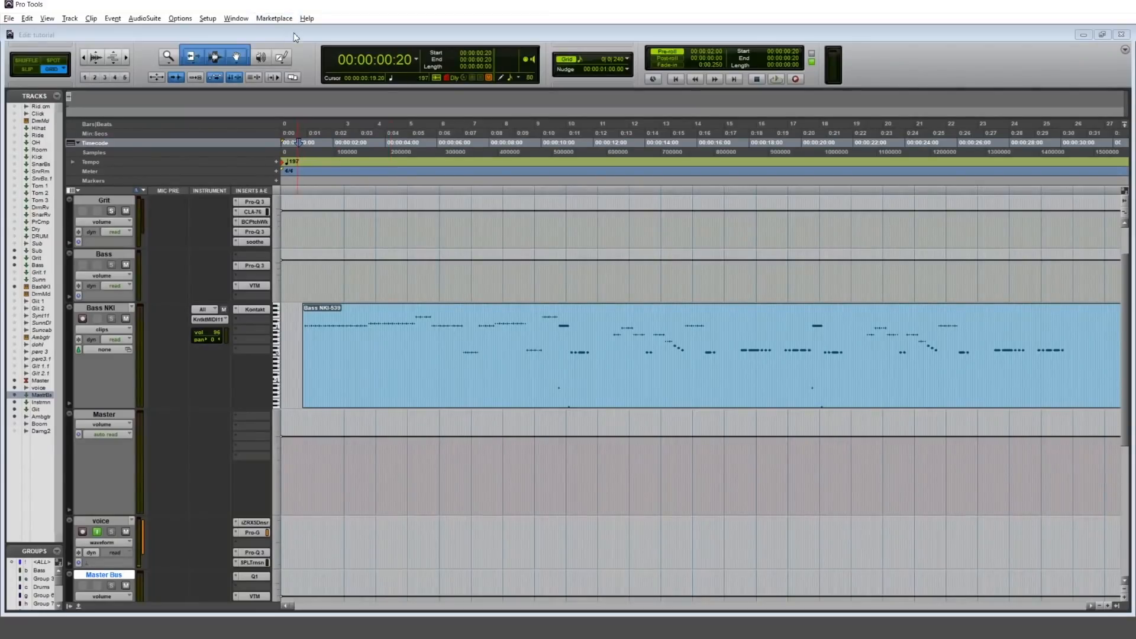
pyautogui.click(294, 35)
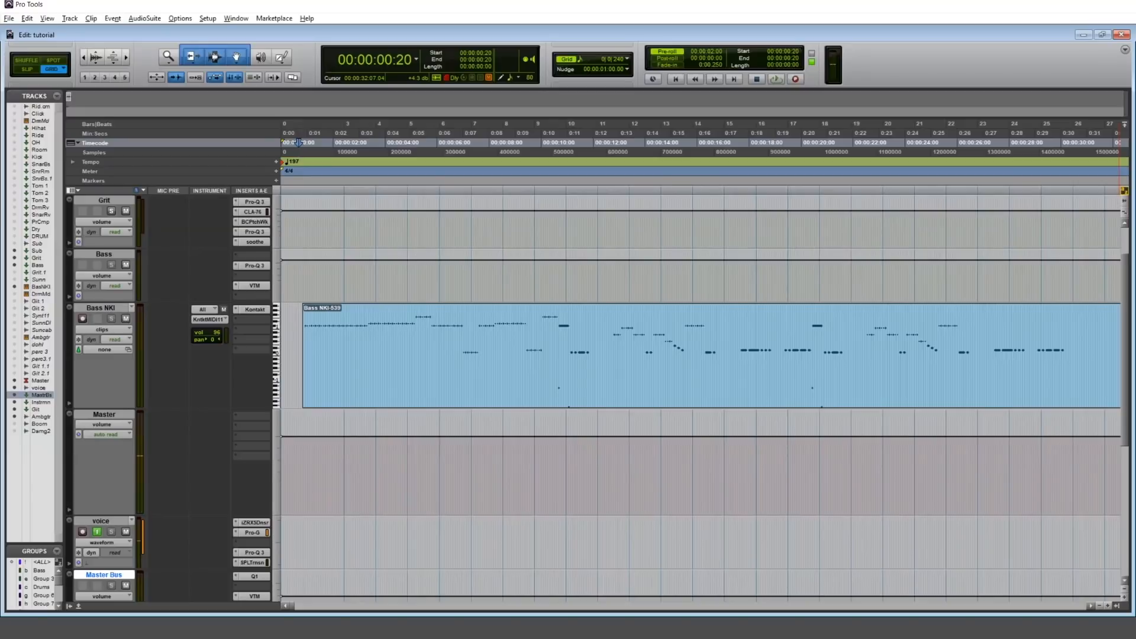
pyautogui.click(255, 285)
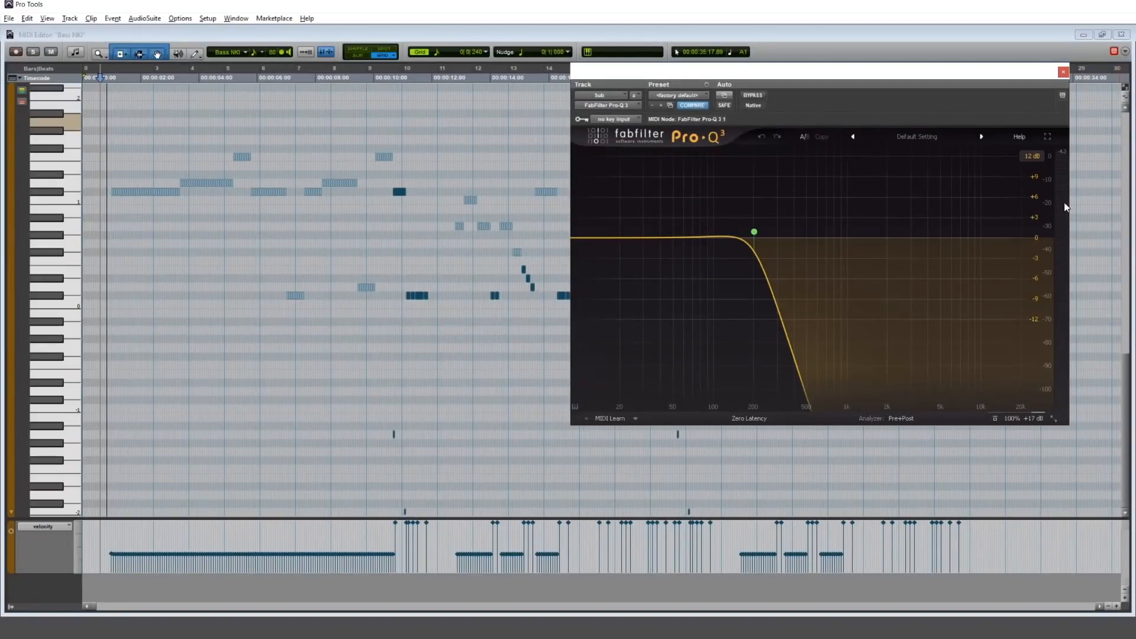
pyautogui.click(754, 231)
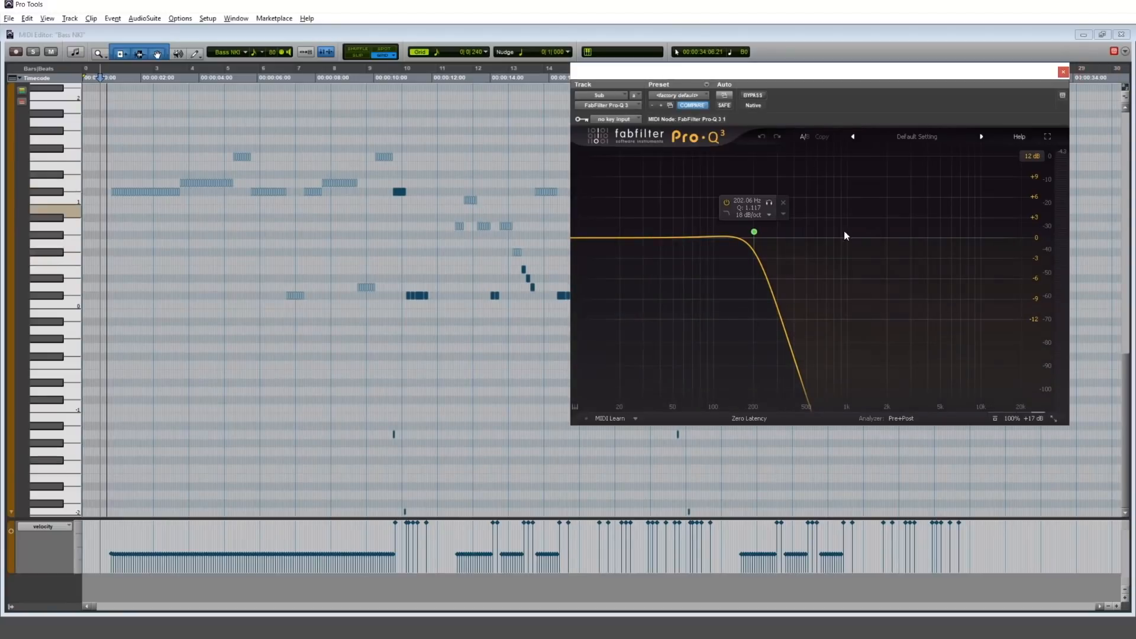
pyautogui.press('space')
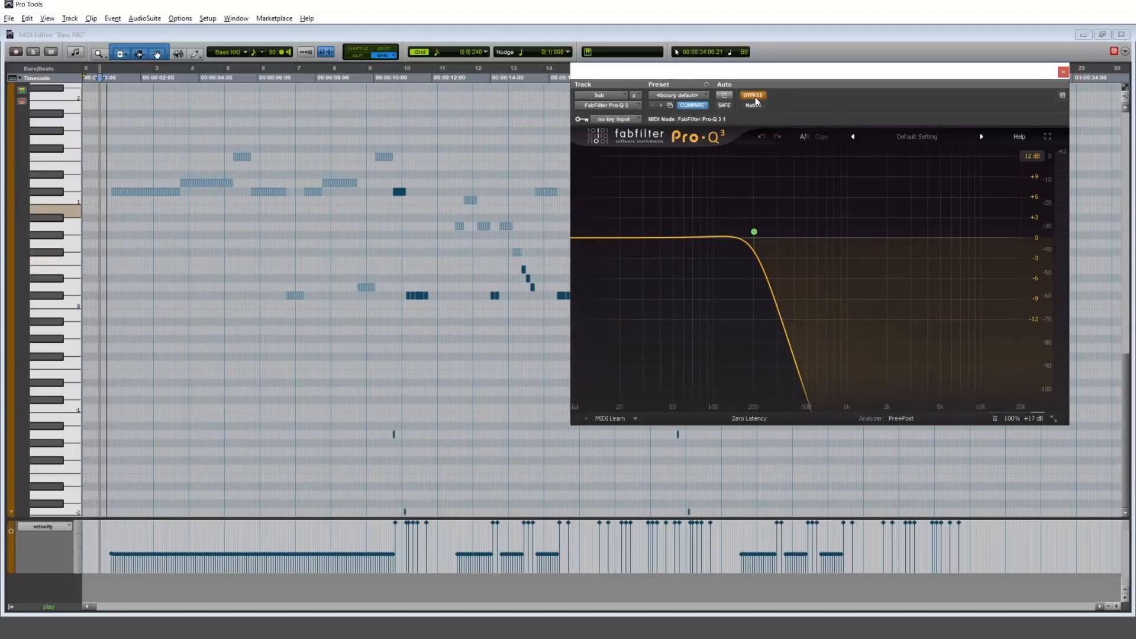
pyautogui.click(754, 95)
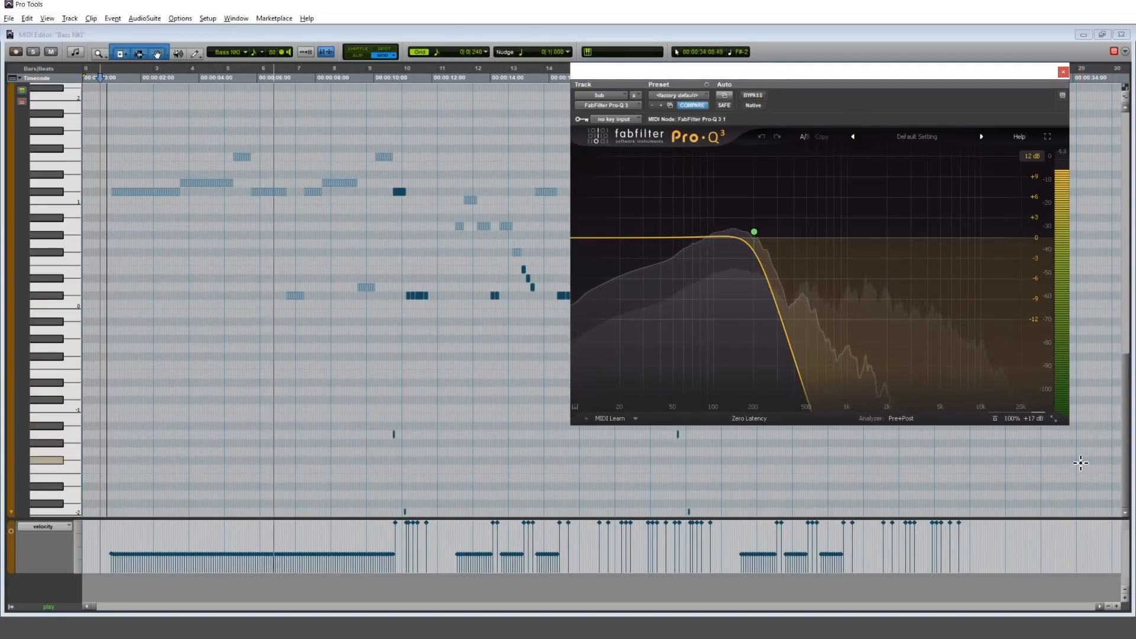
# Close the Sub track's Pro-Q 3 window and audition the track through the GTR Amp.
pyautogui.moveTo(1030, 421)
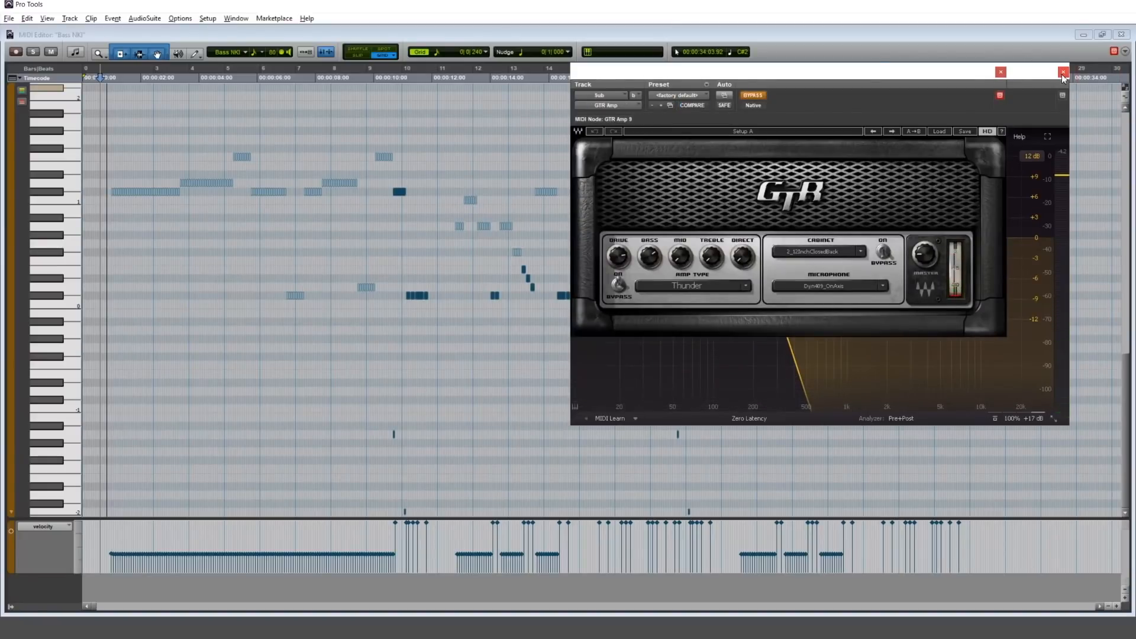
pyautogui.click(1063, 74)
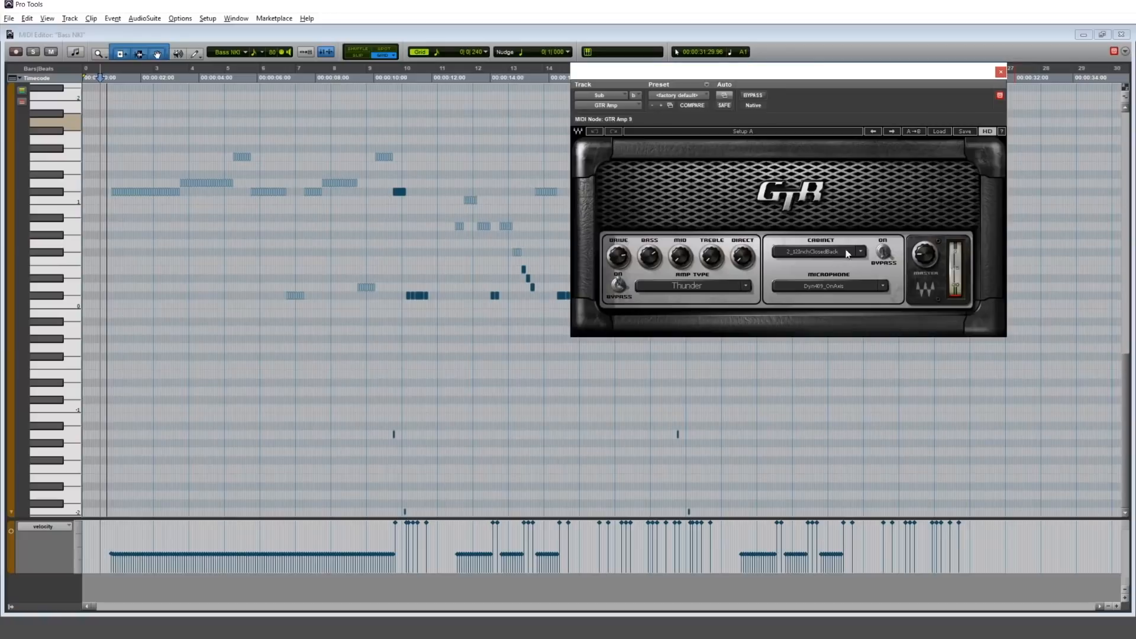
pyautogui.press('space')
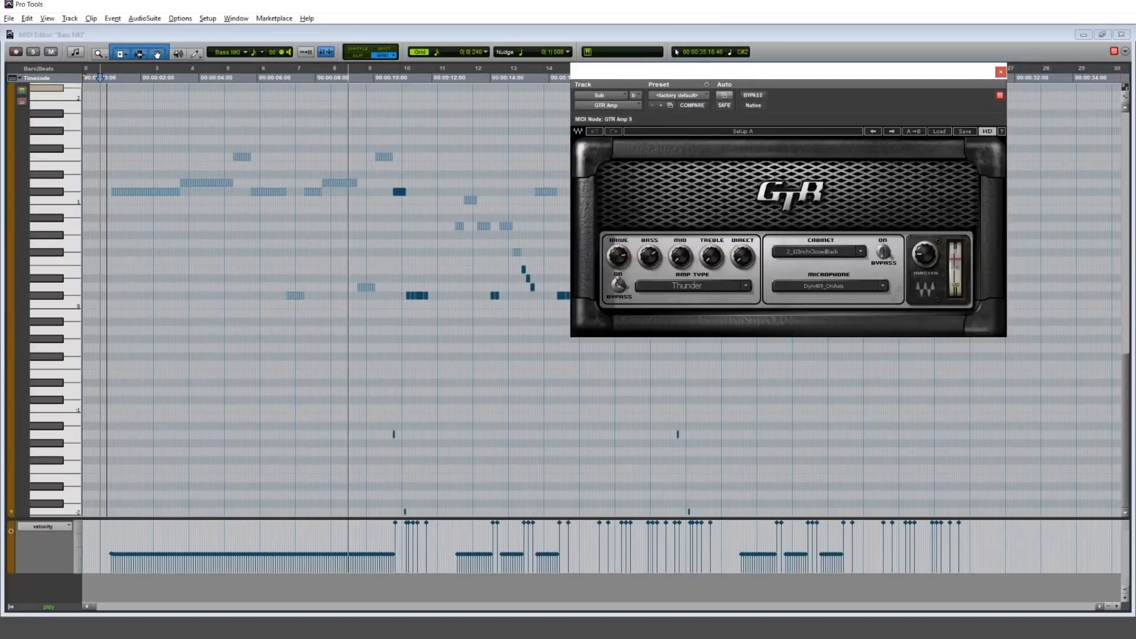
pyautogui.press('space')
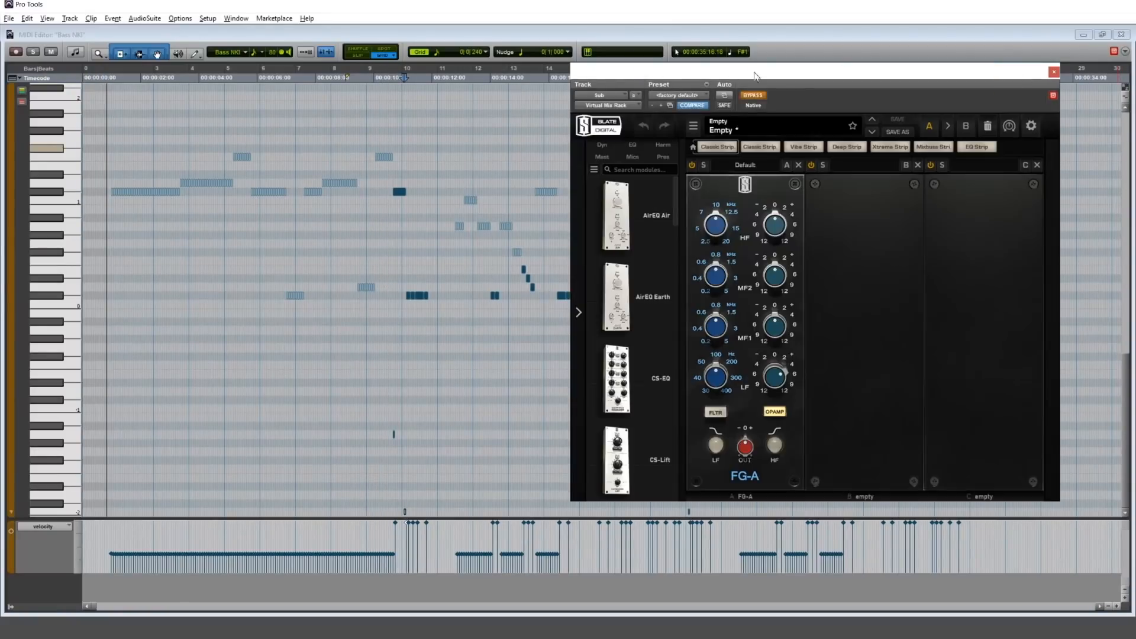
# Take the Sub track's Virtual Mix Rack and its second Pro-Q 3 out of bypass.
pyautogui.click(755, 96)
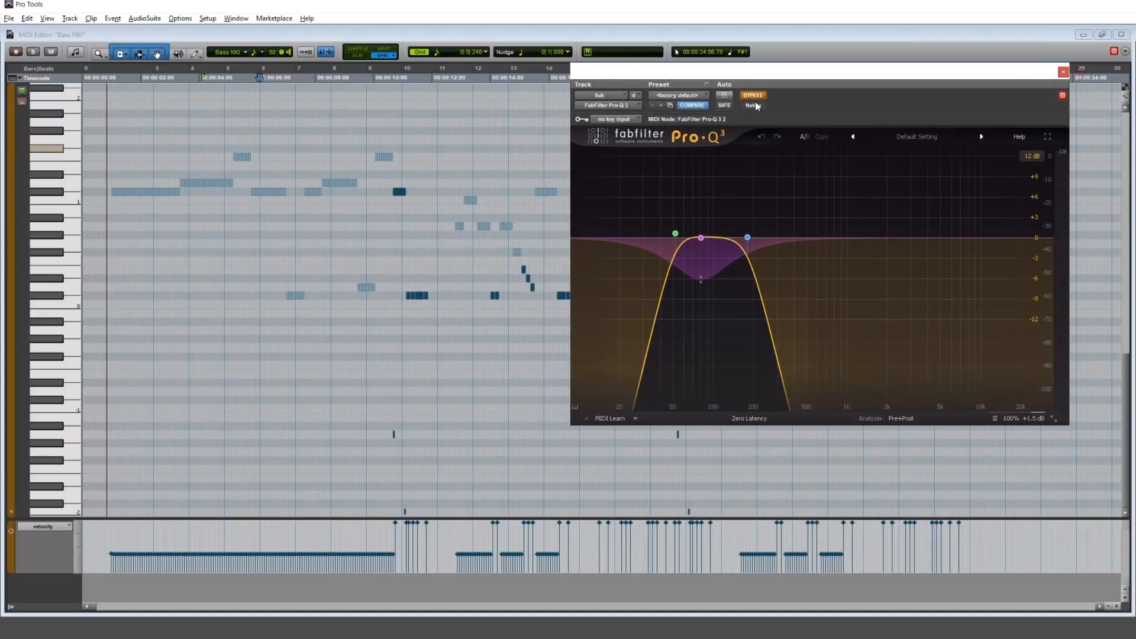
pyautogui.click(754, 97)
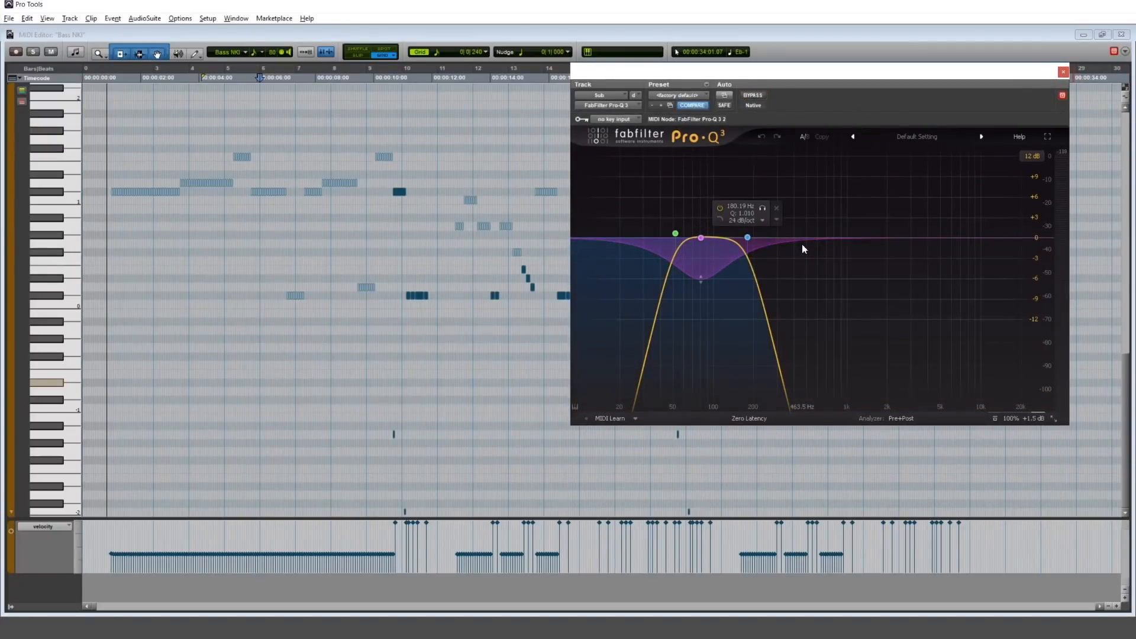
# Examine the filter bands in the Sub track's second Pro-Q 3 and watch its dynamic band during playback.
pyautogui.click(702, 237)
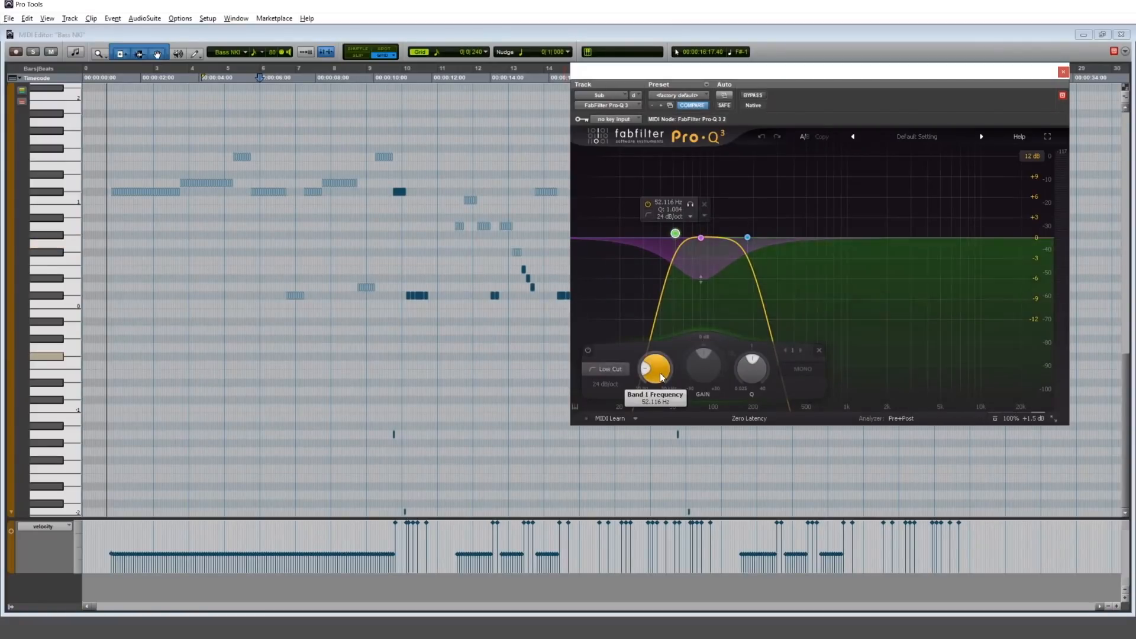
pyautogui.click(748, 238)
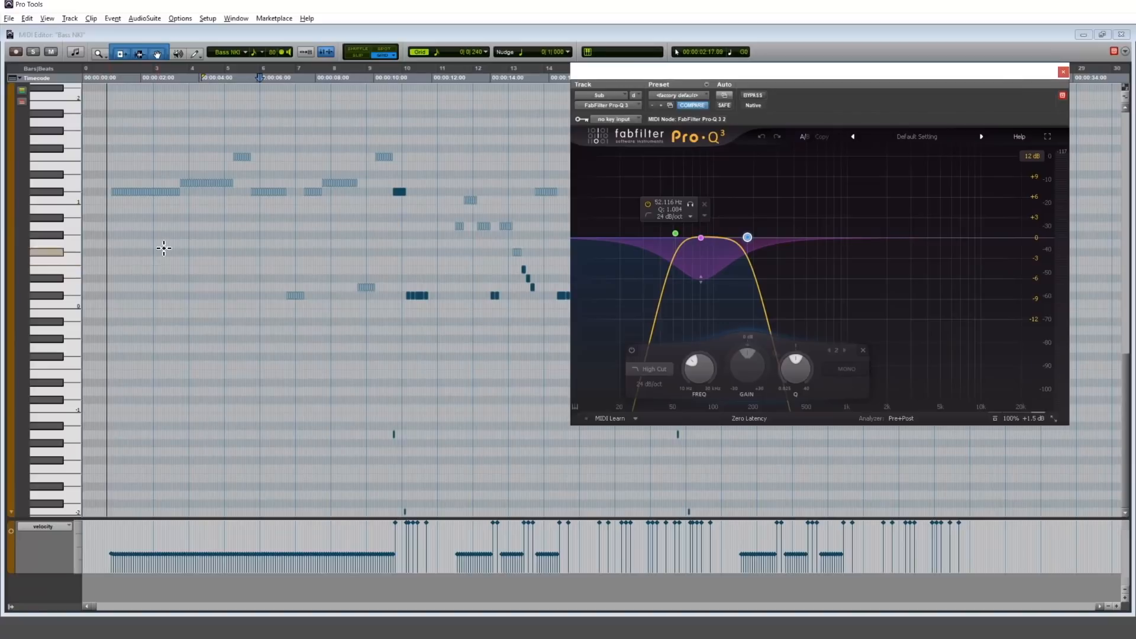
pyautogui.press('space')
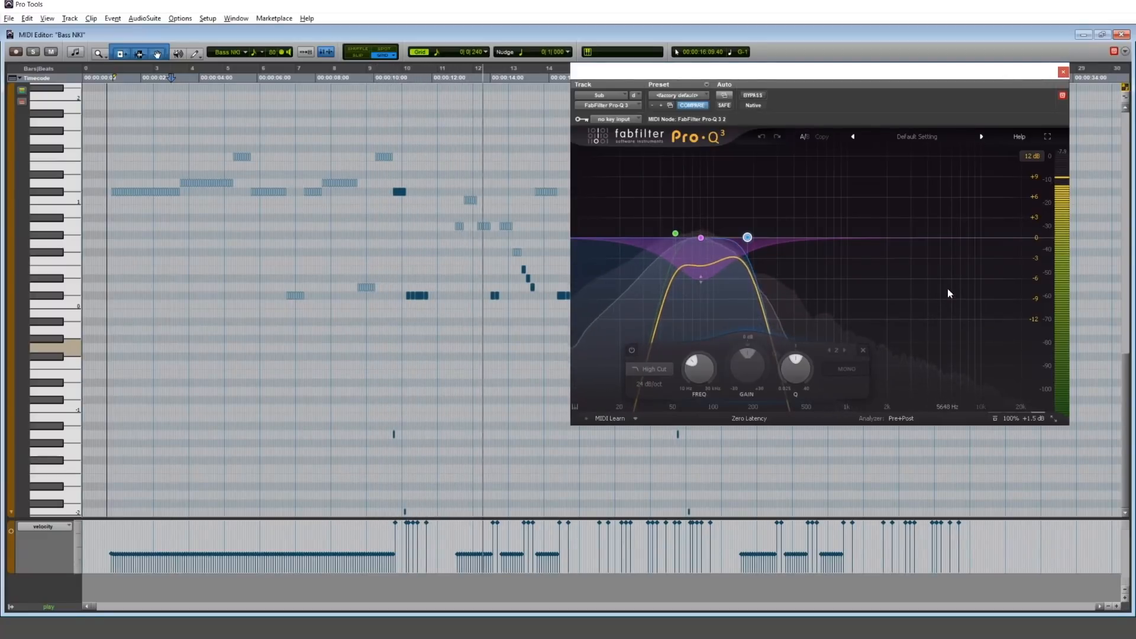
pyautogui.press('space')
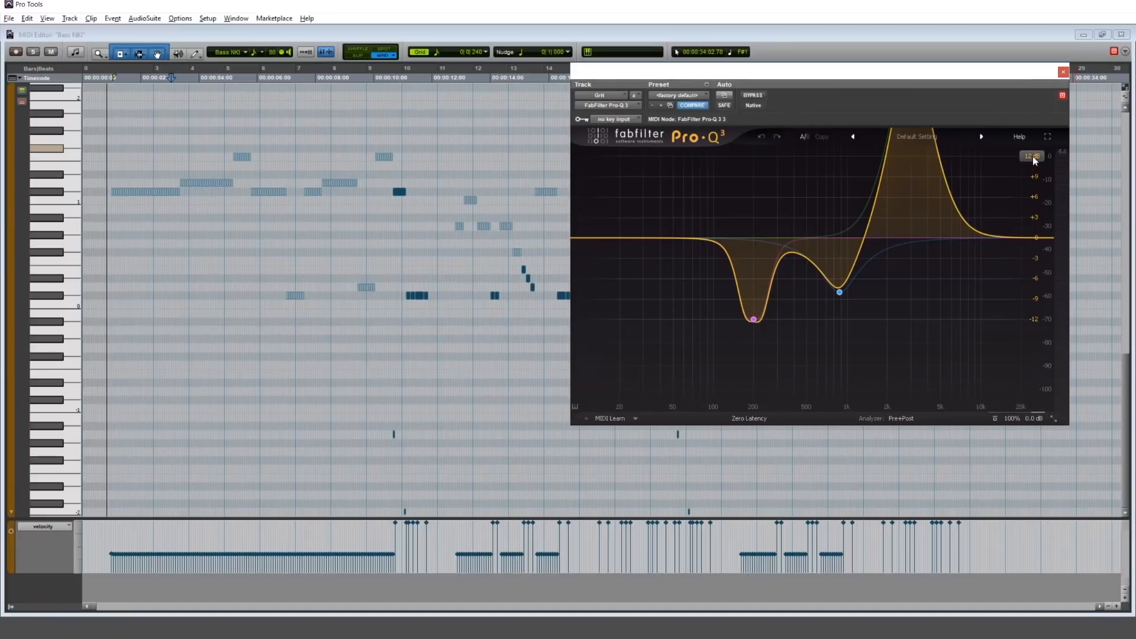
# Set the display range of the Grit track's Pro-Q 3 to 30 dB and audition the track.
pyautogui.click(1032, 156)
pyautogui.click(1040, 207)
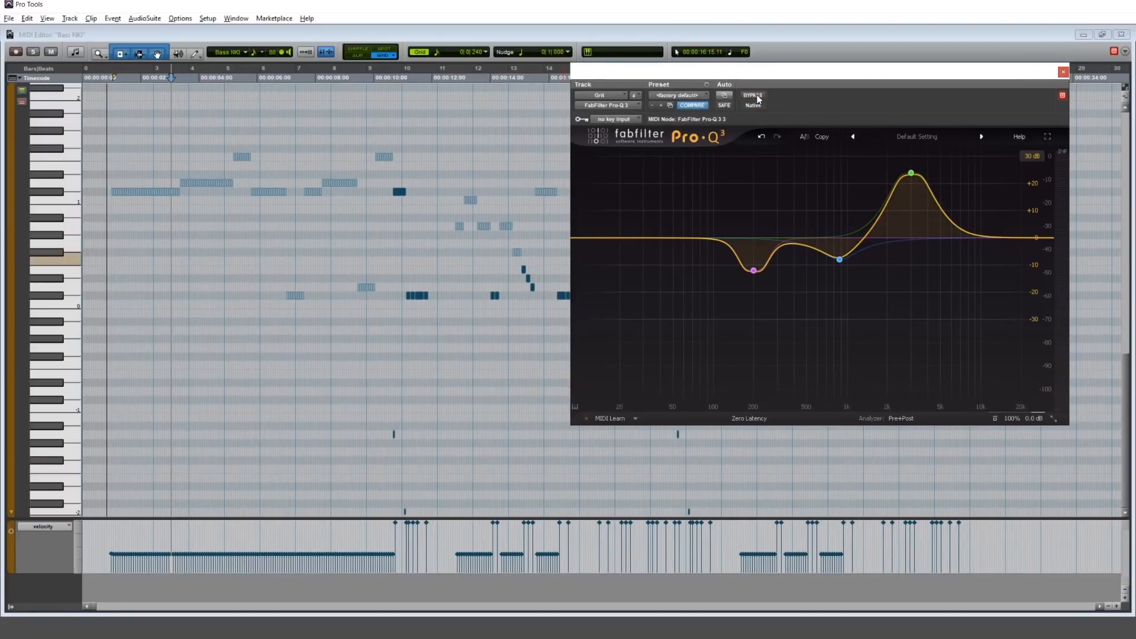
pyautogui.press('space')
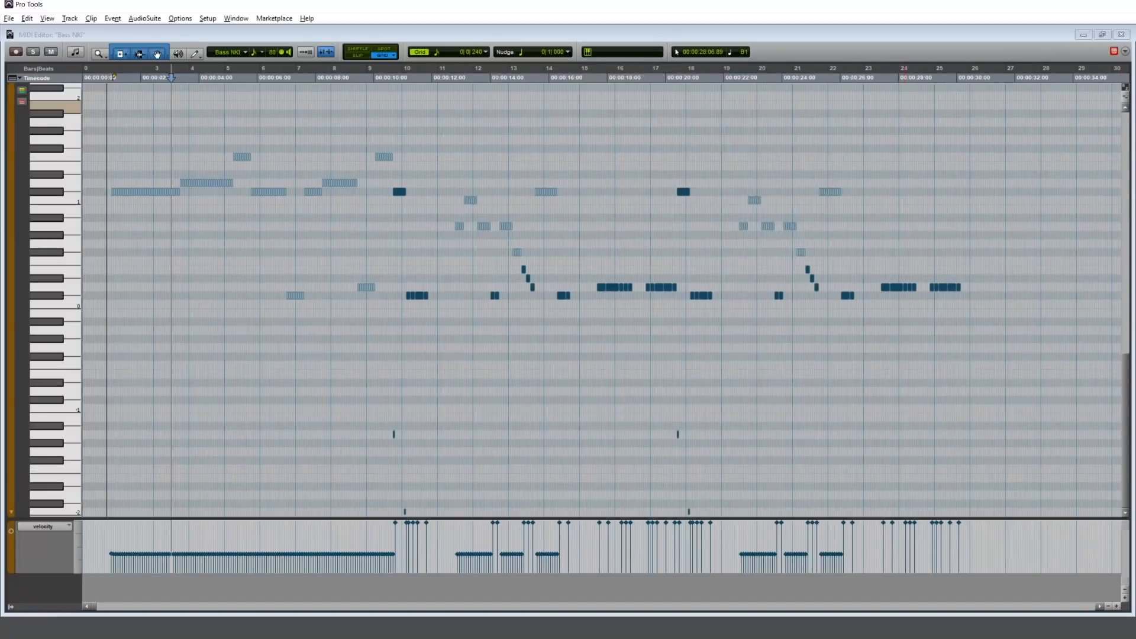
# Bring the FabFilter Saturn window over the MIDI editor and audition its soloed middle band.
pyautogui.moveTo(1135, 310); pyautogui.dragTo(820, 152)
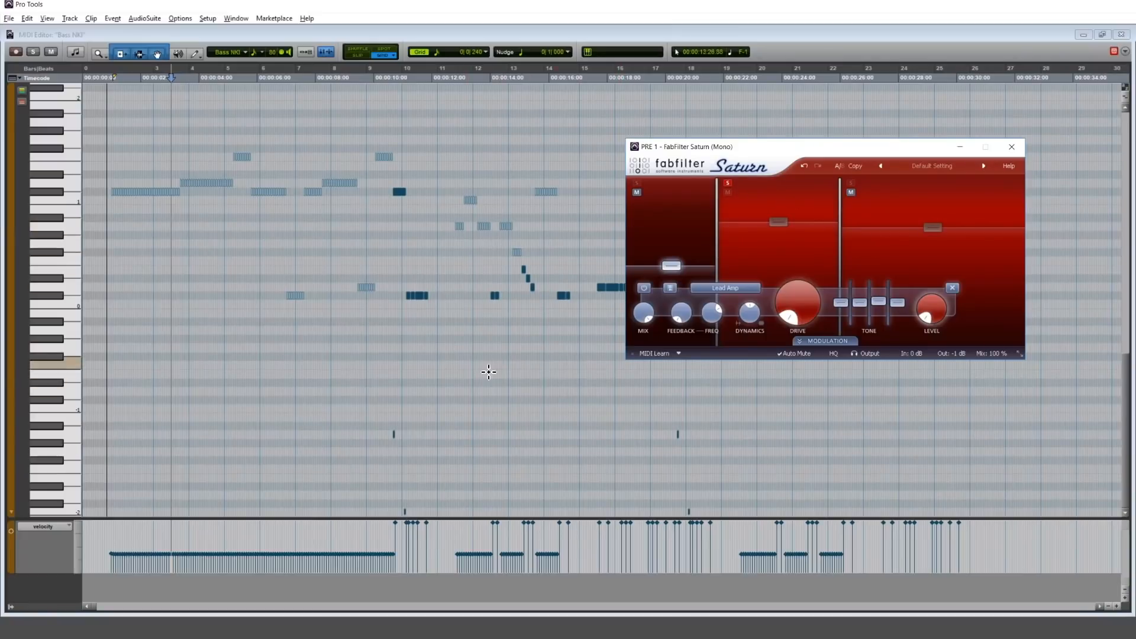
pyautogui.press('space')
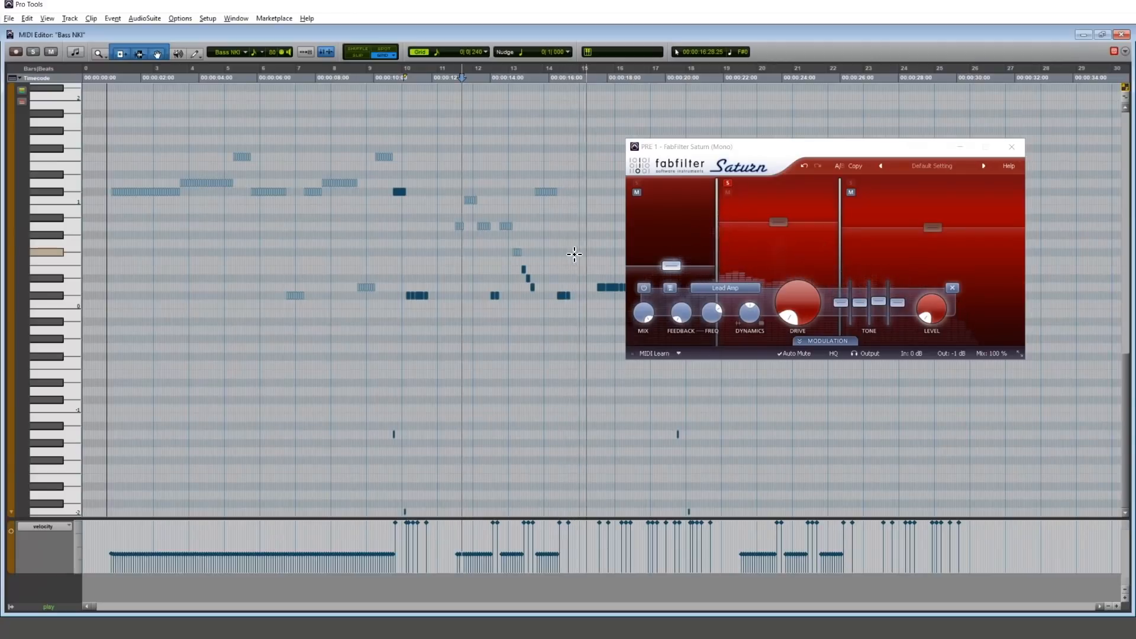
pyautogui.press('space')
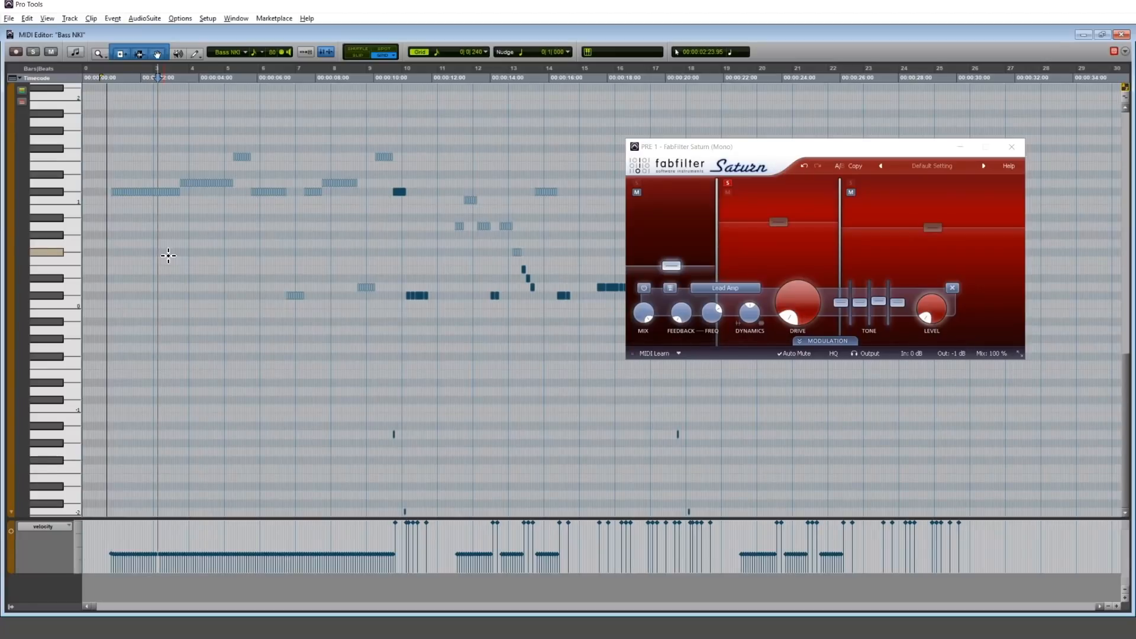
# Try a short test note at C2 just after bar 10 with Saturn's middle band soloed, and undo it.
pyautogui.scroll(3, 168, 256)
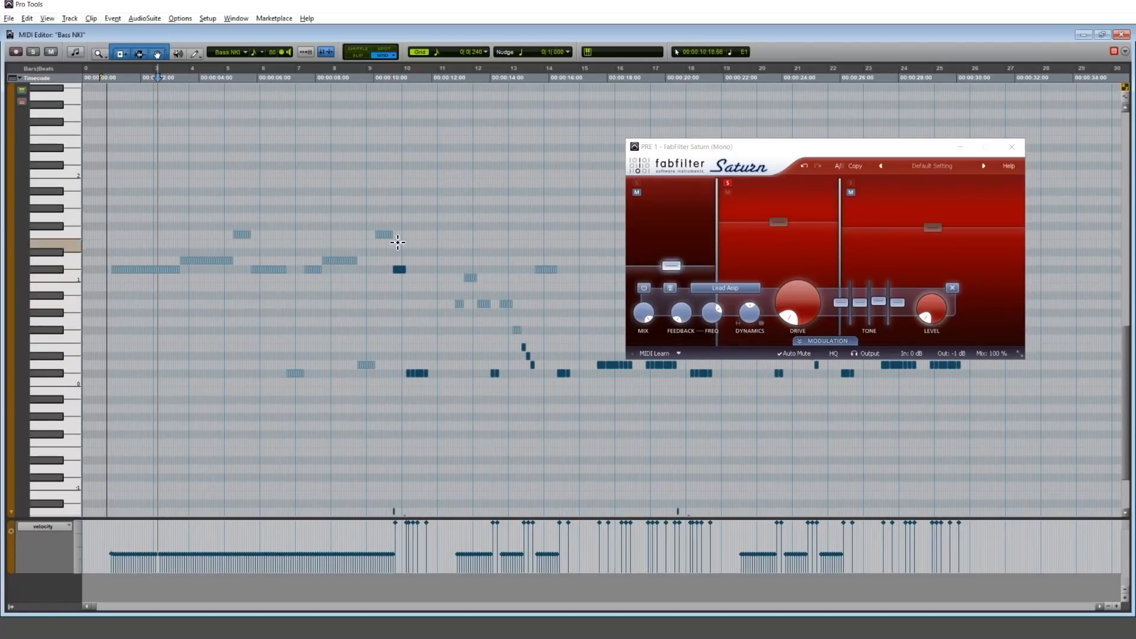
pyautogui.click(418, 132)
pyautogui.press('space')
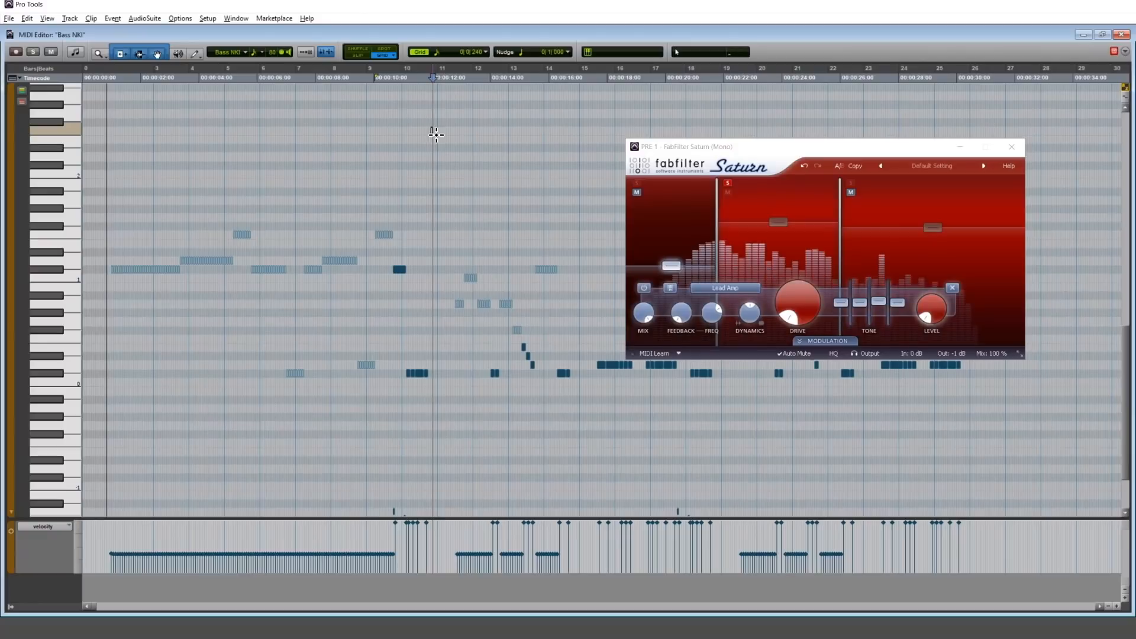
pyautogui.moveTo(452, 140); pyautogui.dragTo(451, 161)
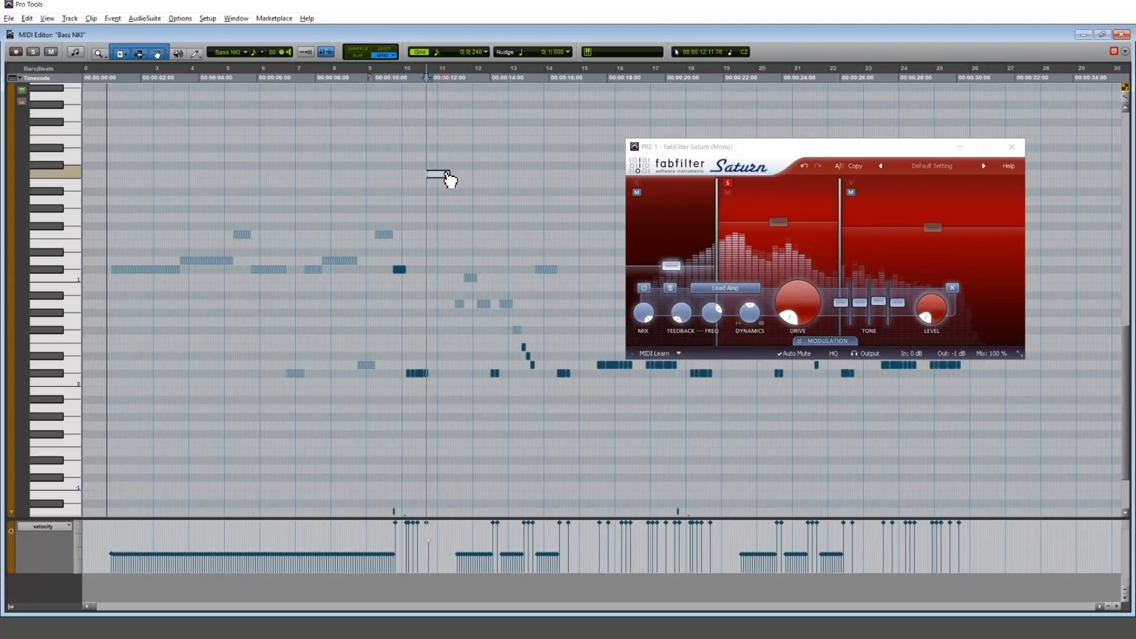
pyautogui.hotkey('ctrl', 'z')
pyautogui.hotkey('ctrl', 'z')
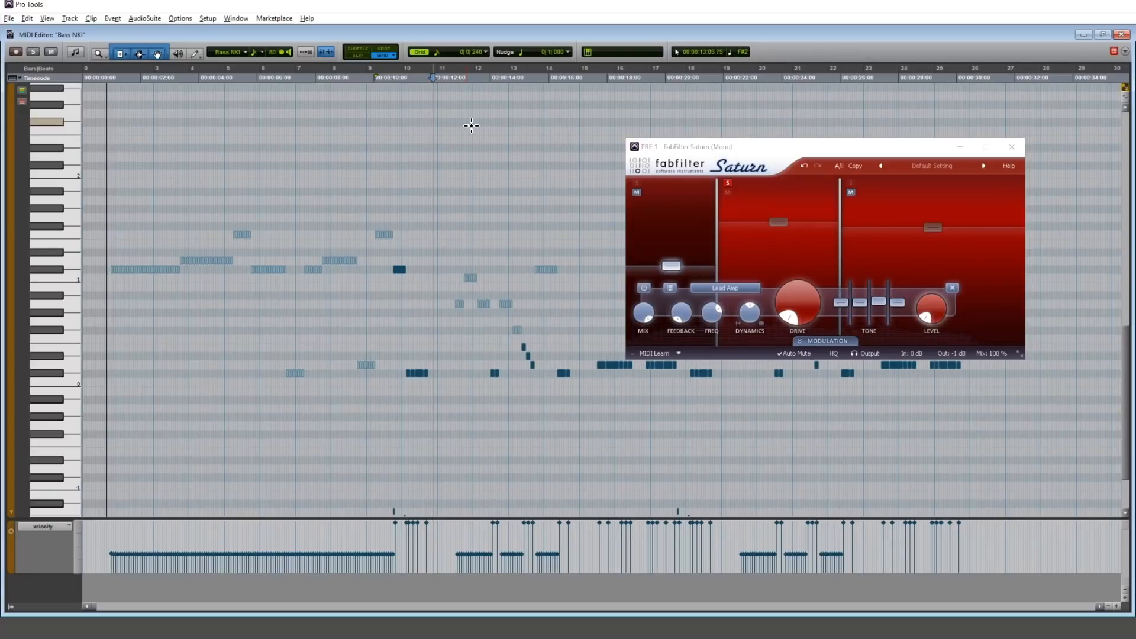
# Switch Saturn's solo from the middle band to the high band.
pyautogui.click(733, 181)
pyautogui.click(851, 183)
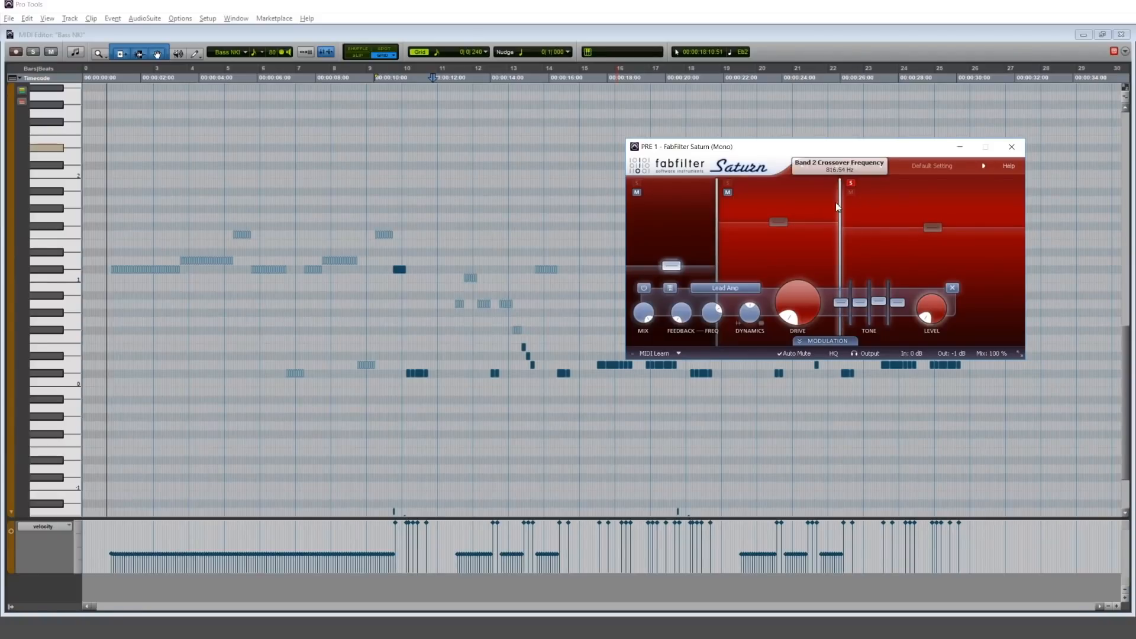
# Audition the bass with Saturn's high band soloed and again with no band soloed, and close the Saturn window.
pyautogui.press('space')
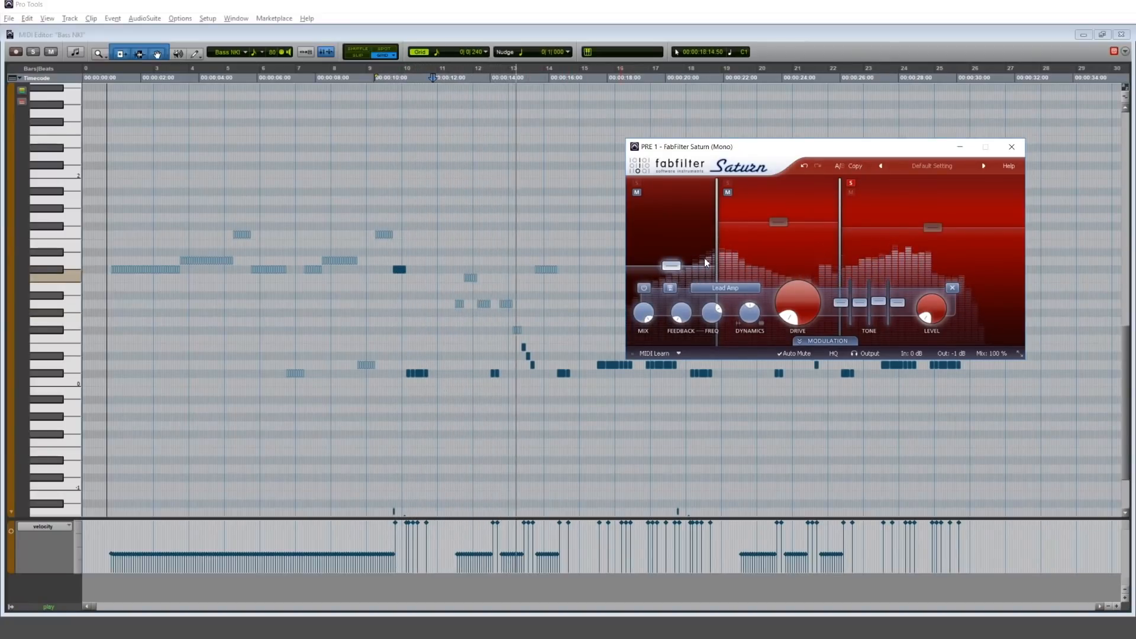
pyautogui.press('space')
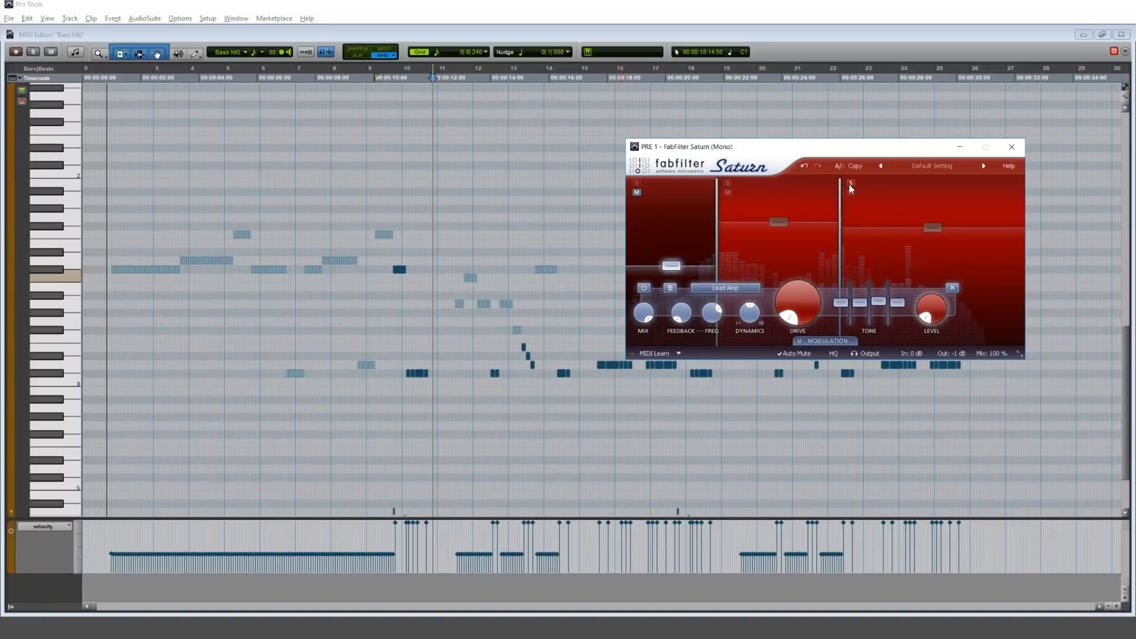
pyautogui.click(456, 213)
pyautogui.press('space')
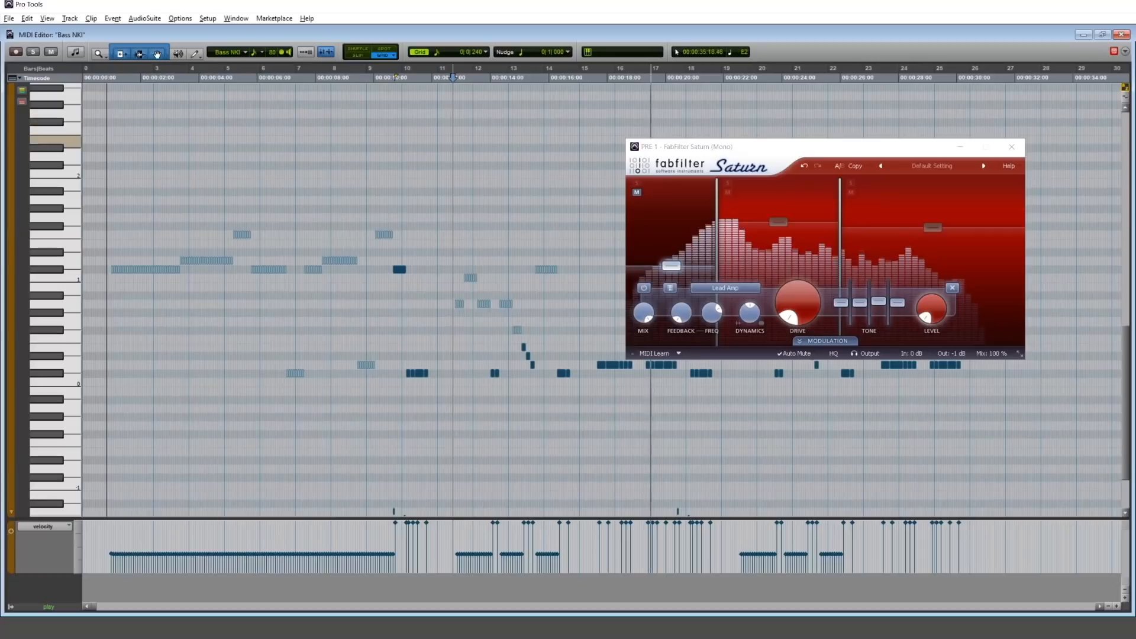
pyautogui.hotkey('ctrl', 'w')
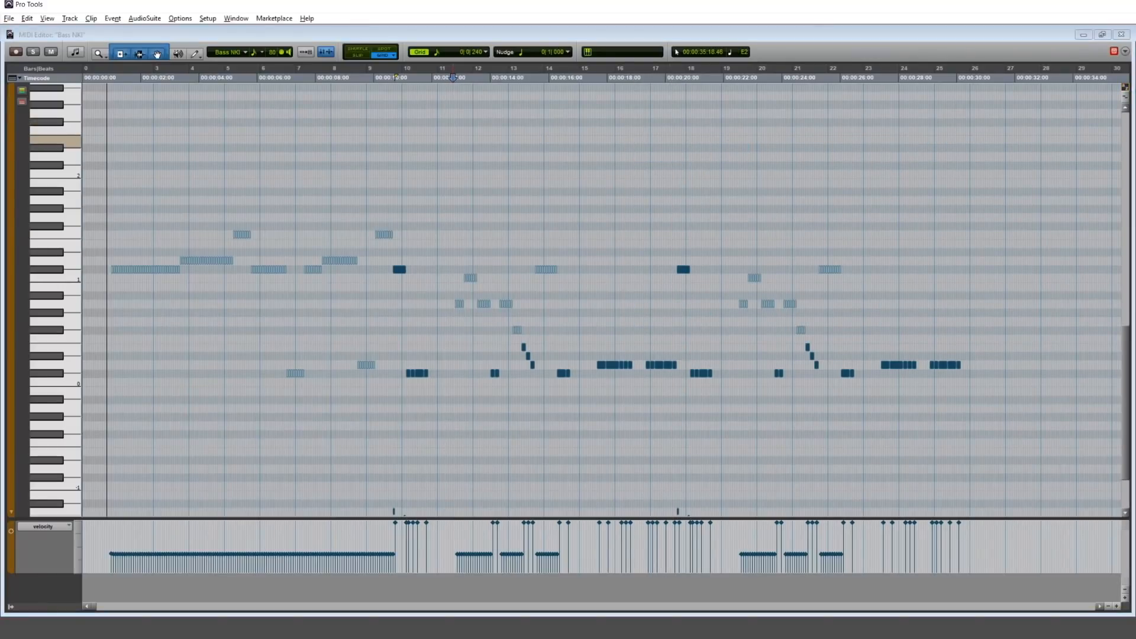
# Play the Grit track from about bar 12, take its post-distortion Pro-Q 3 out of bypass to compare the sound, and close the EQ.
pyautogui.moveTo(1135, 71); pyautogui.dragTo(645, 64)
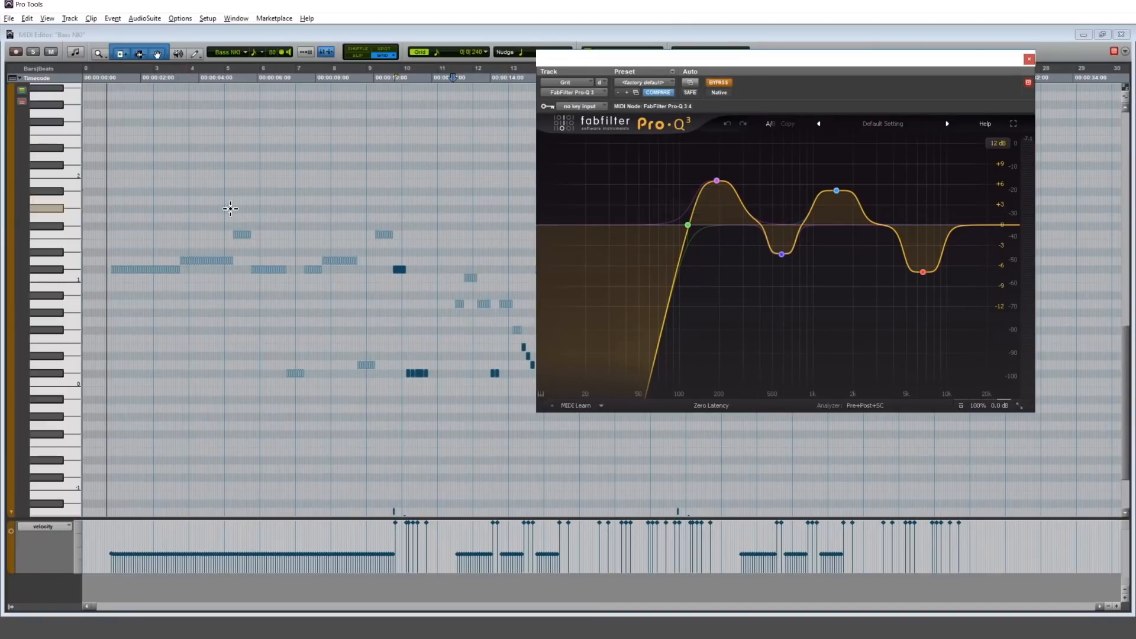
pyautogui.click(474, 173)
pyautogui.press('space')
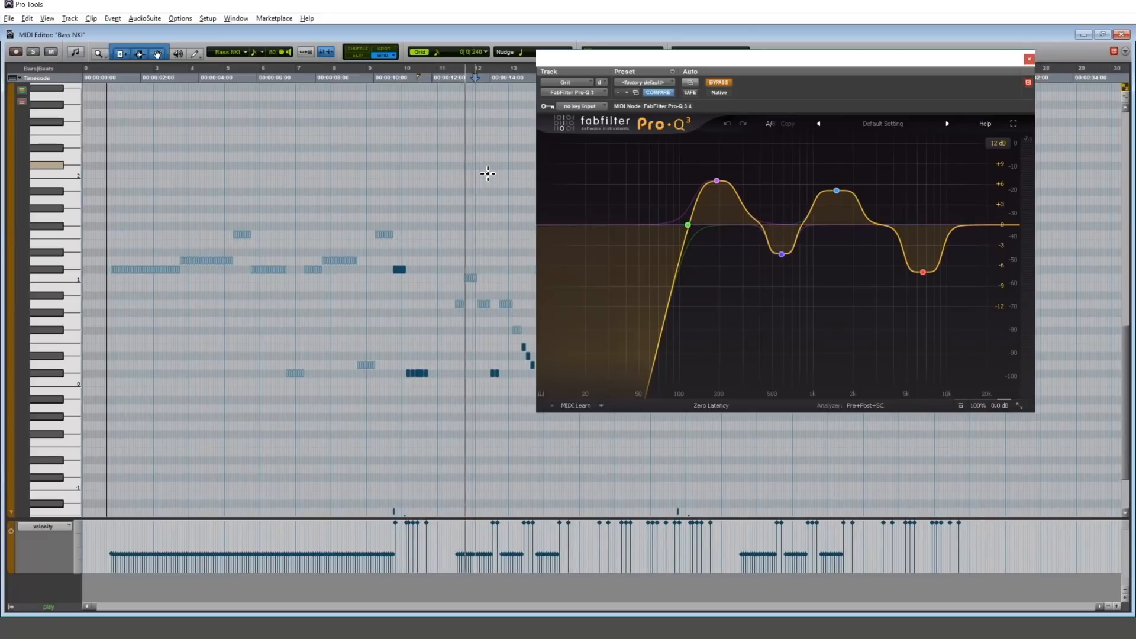
pyautogui.click(713, 88)
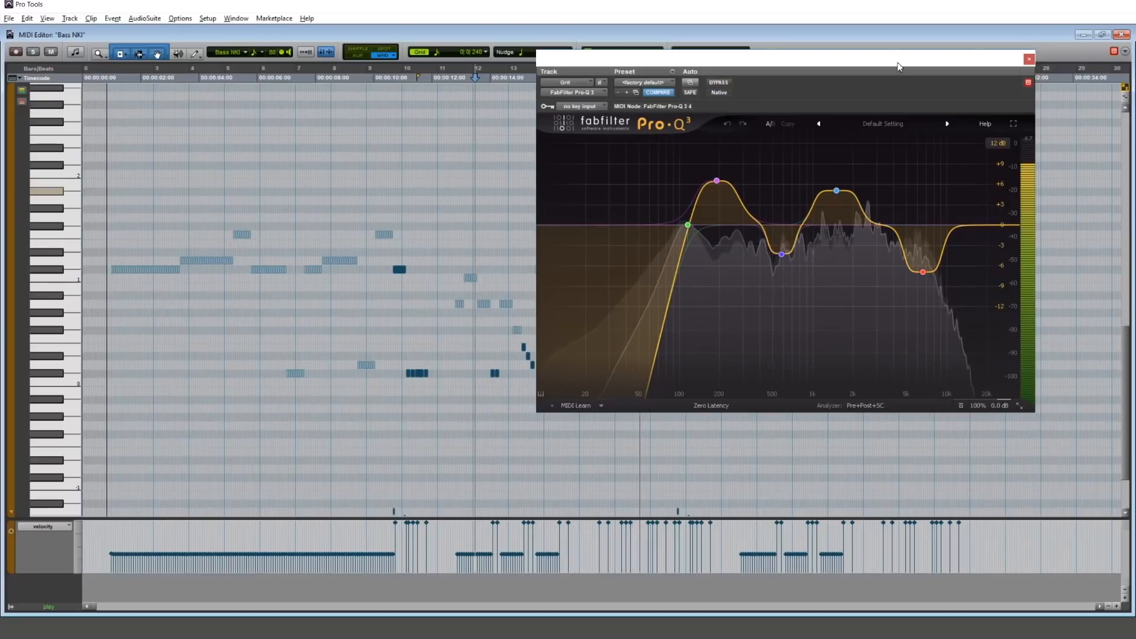
pyautogui.moveTo(898, 65); pyautogui.dragTo(502, 64)
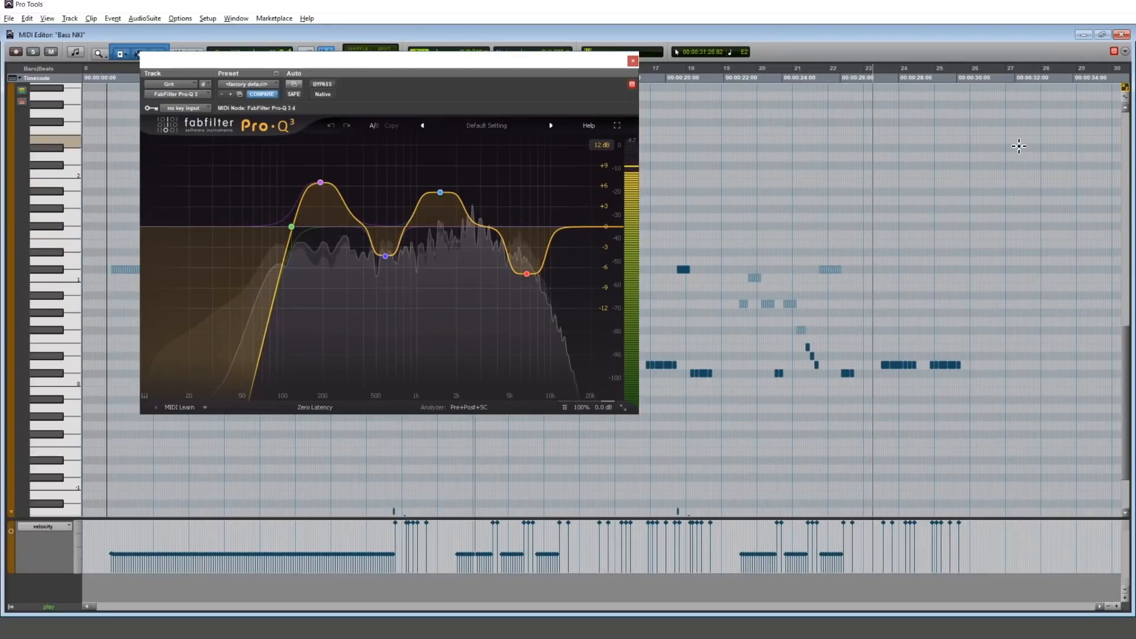
pyautogui.press('space')
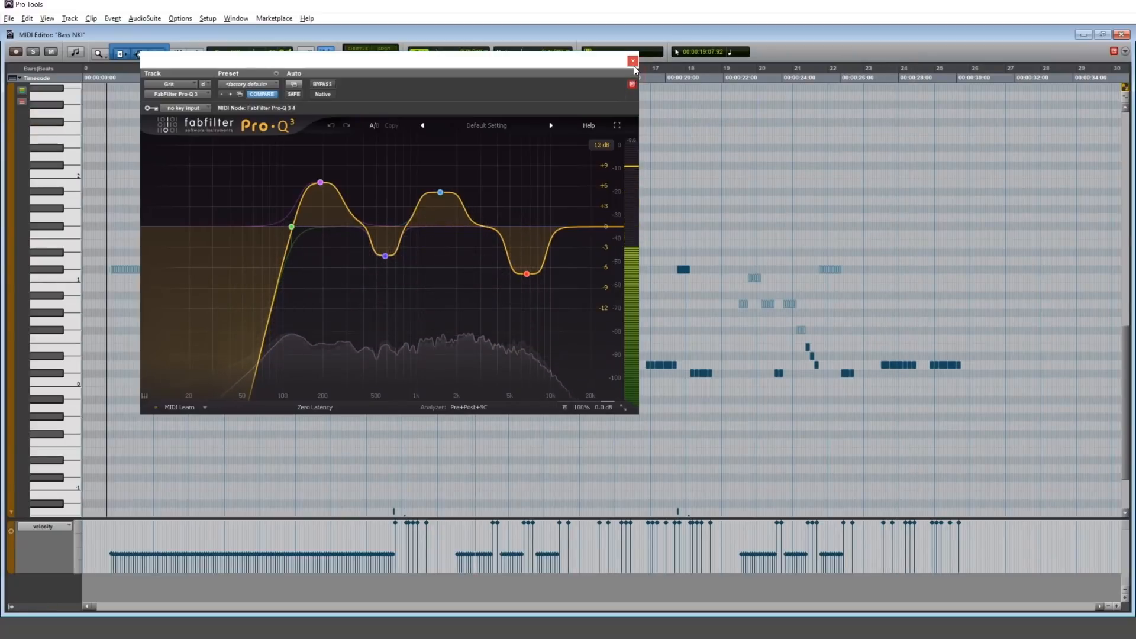
pyautogui.click(632, 61)
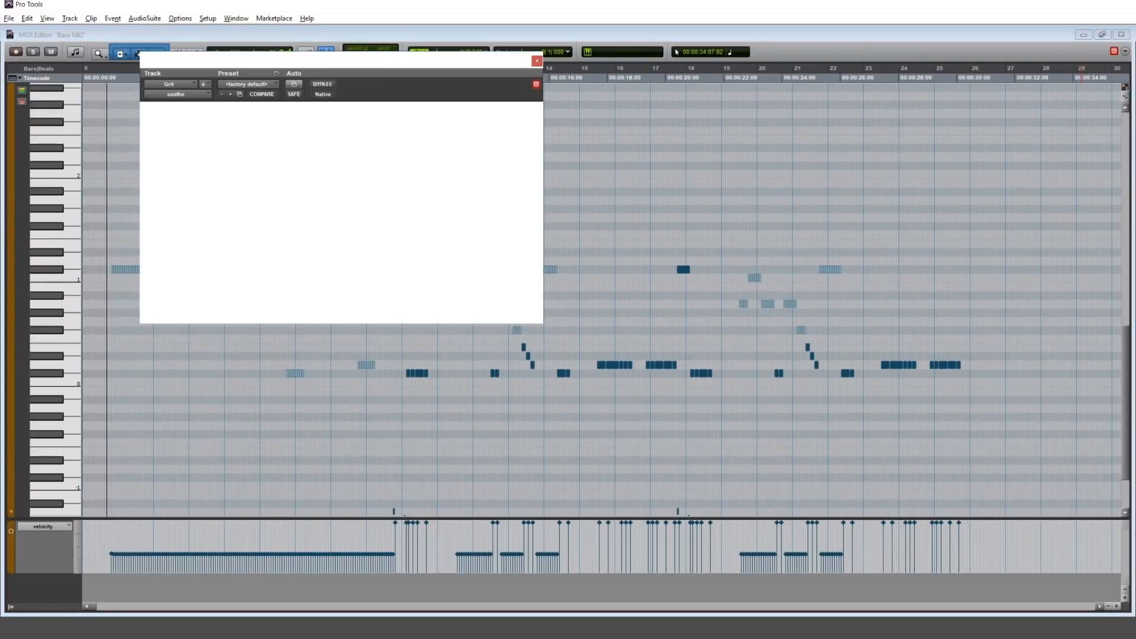
# Move the Grit track's soothe window clear of the early notes, audition the track from just after bar 11, and close soothe.
pyautogui.moveTo(314, 66); pyautogui.dragTo(845, 56)
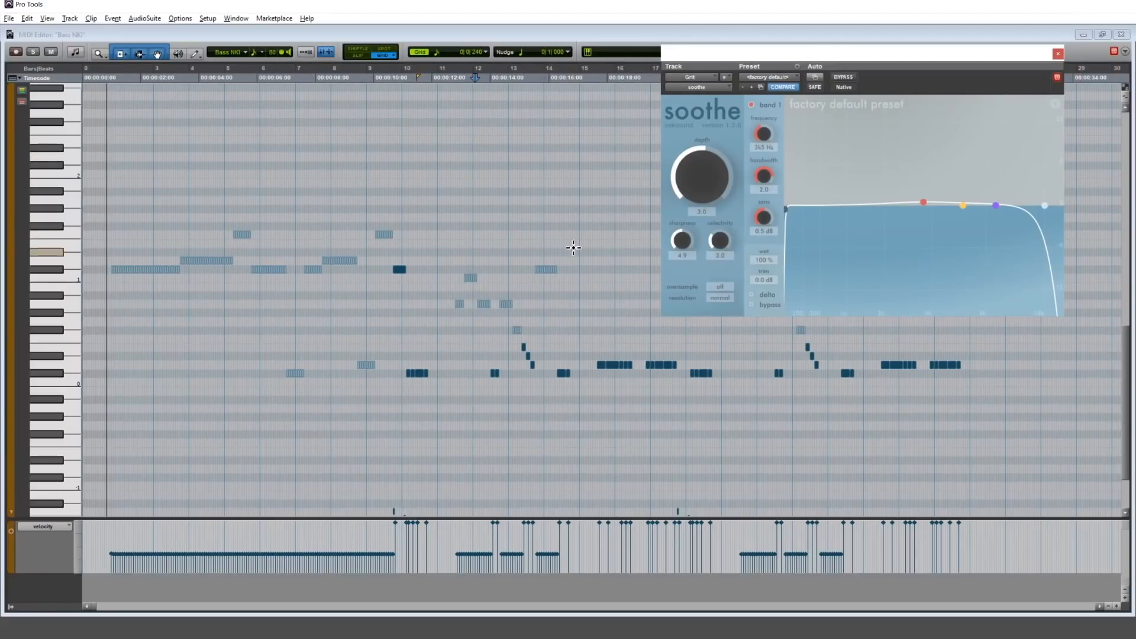
pyautogui.click(458, 185)
pyautogui.press('space')
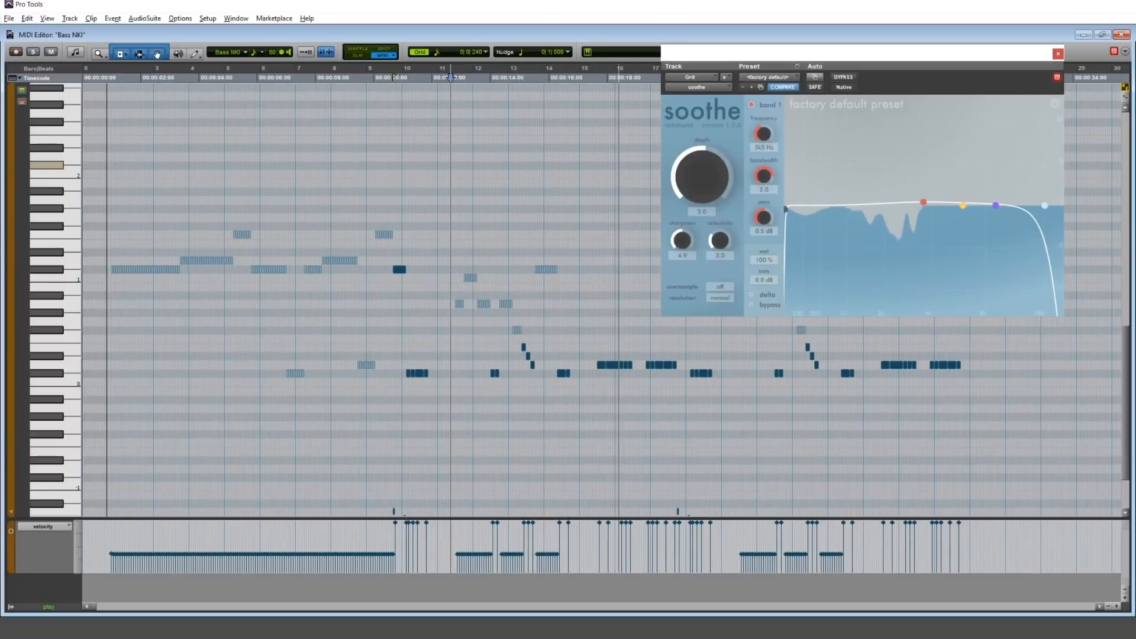
pyautogui.click(1058, 53)
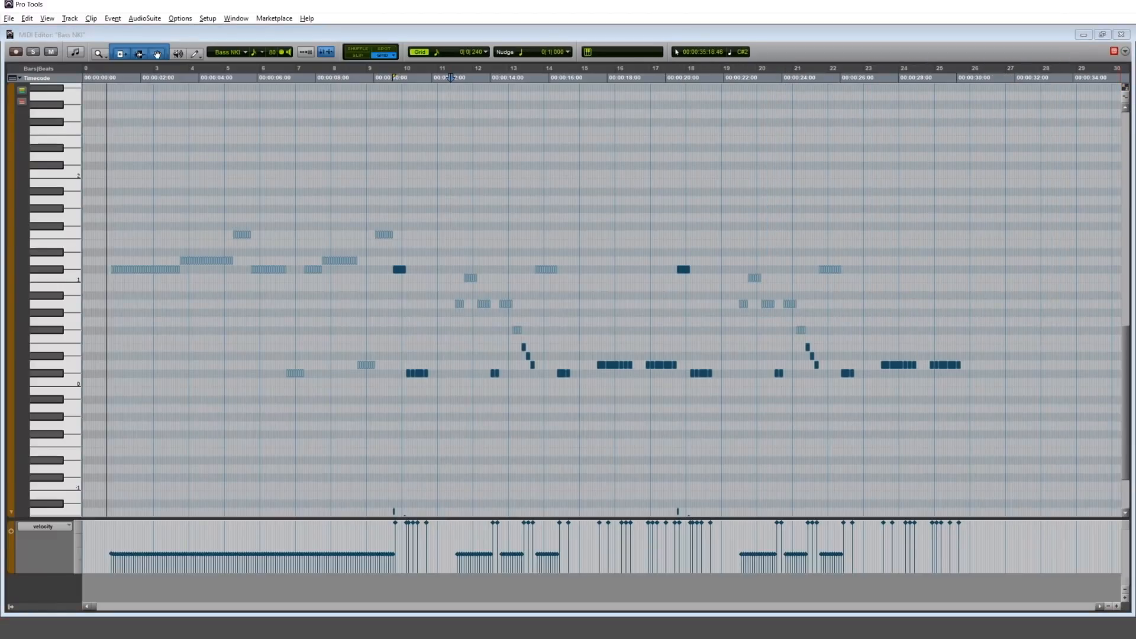
# Play the whole bass part from near its start to past the last note, and close the MIDI editor to show the Edit window.
pyautogui.click(122, 324)
pyautogui.press('space')
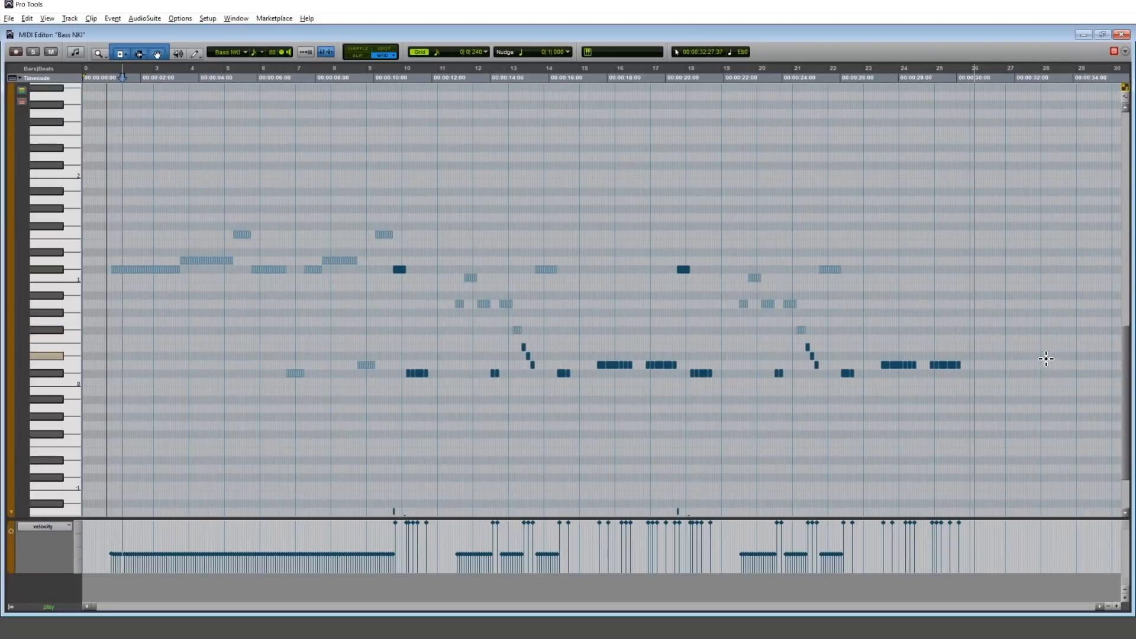
pyautogui.press('space')
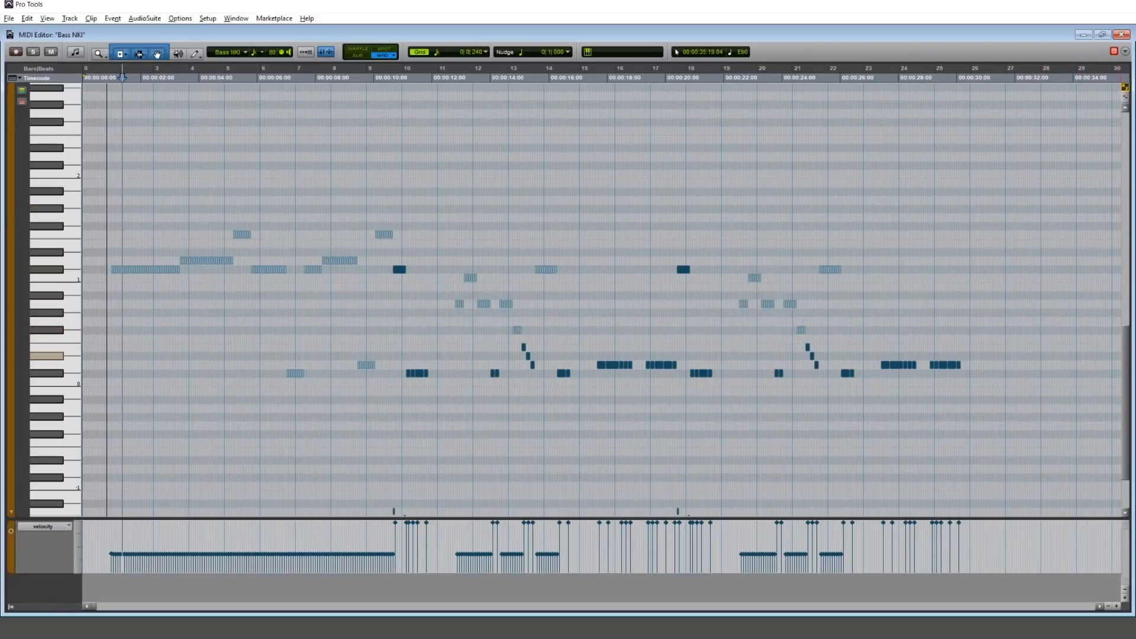
pyautogui.hotkey('ctrl', '=')
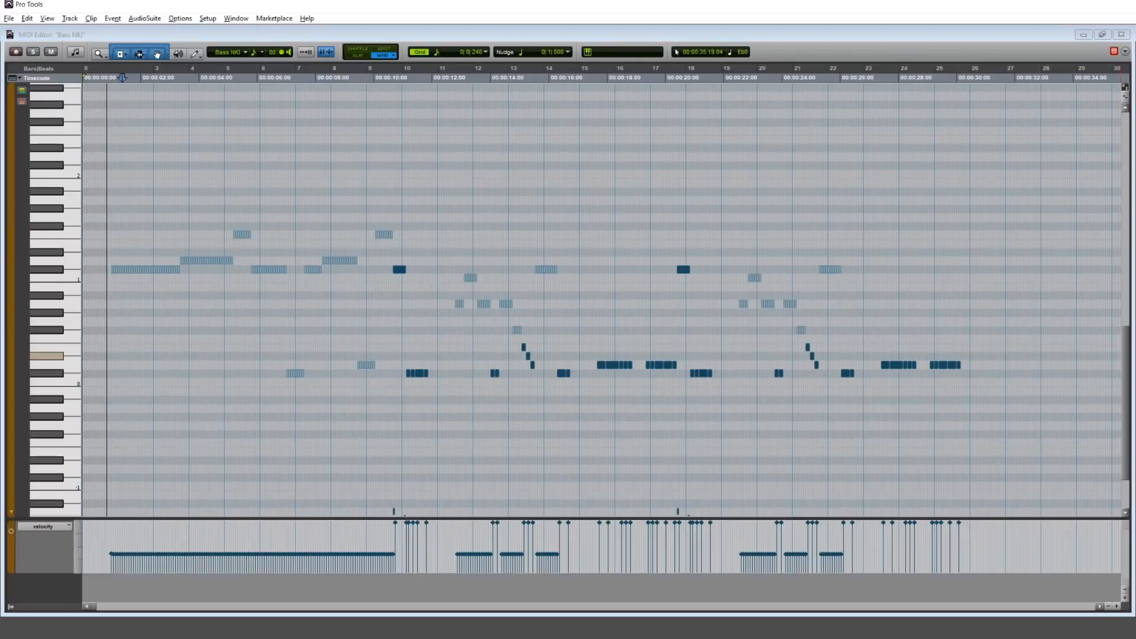
pyautogui.click(1121, 36)
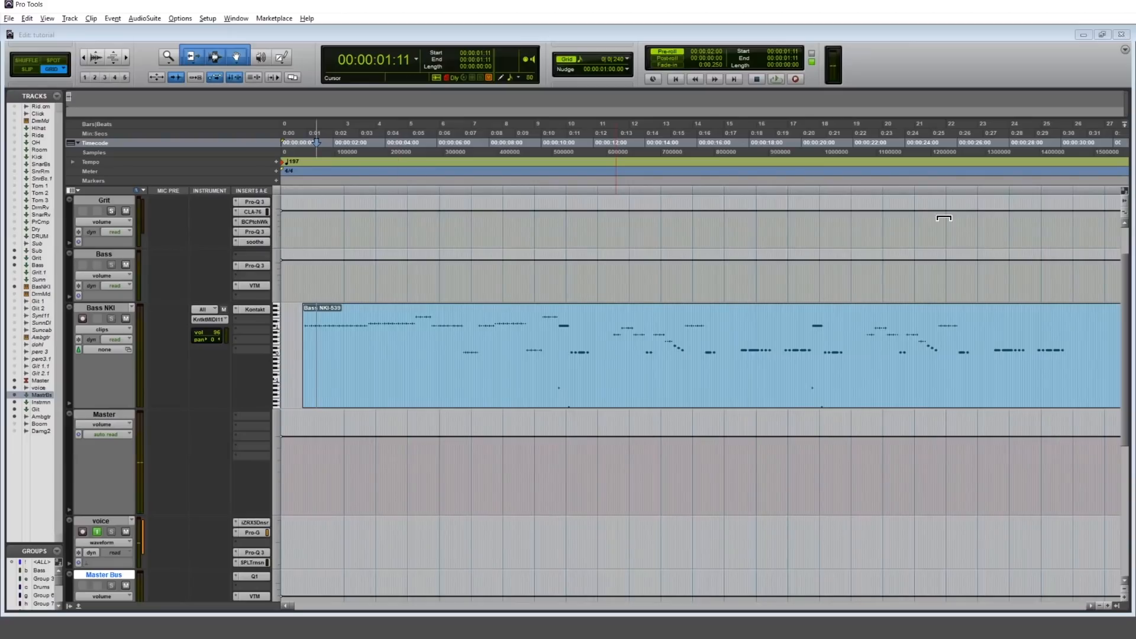